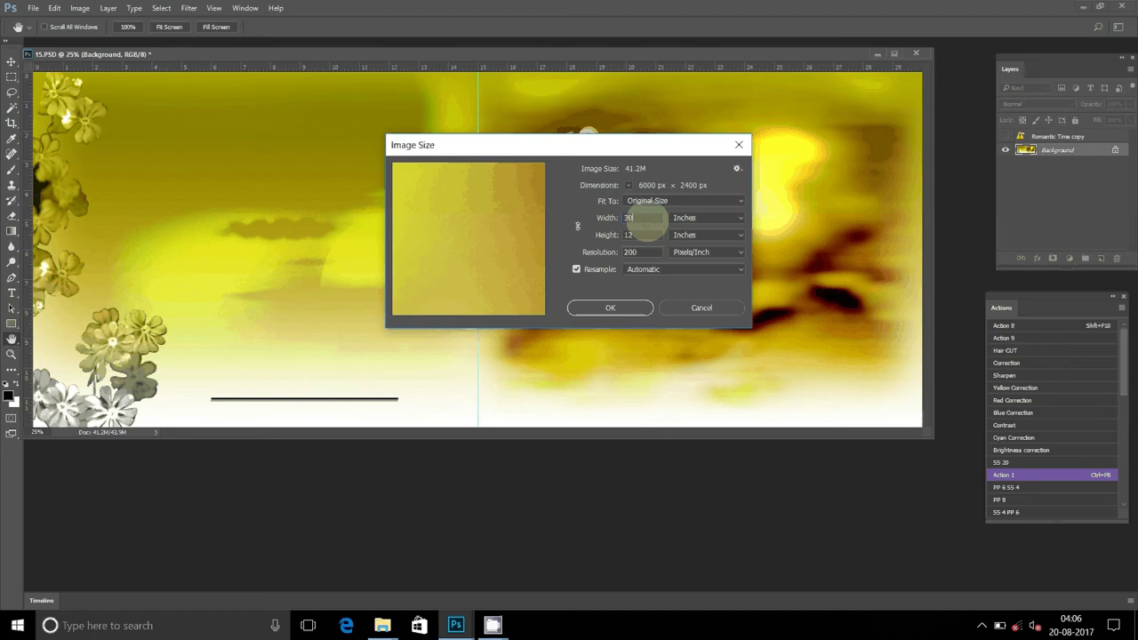
# Resize the spread to 36 inches wide at 300 pixels/inch, keeping pixel data for missing fonts
pyautogui.press('BackSpace')
pyautogui.write('6')
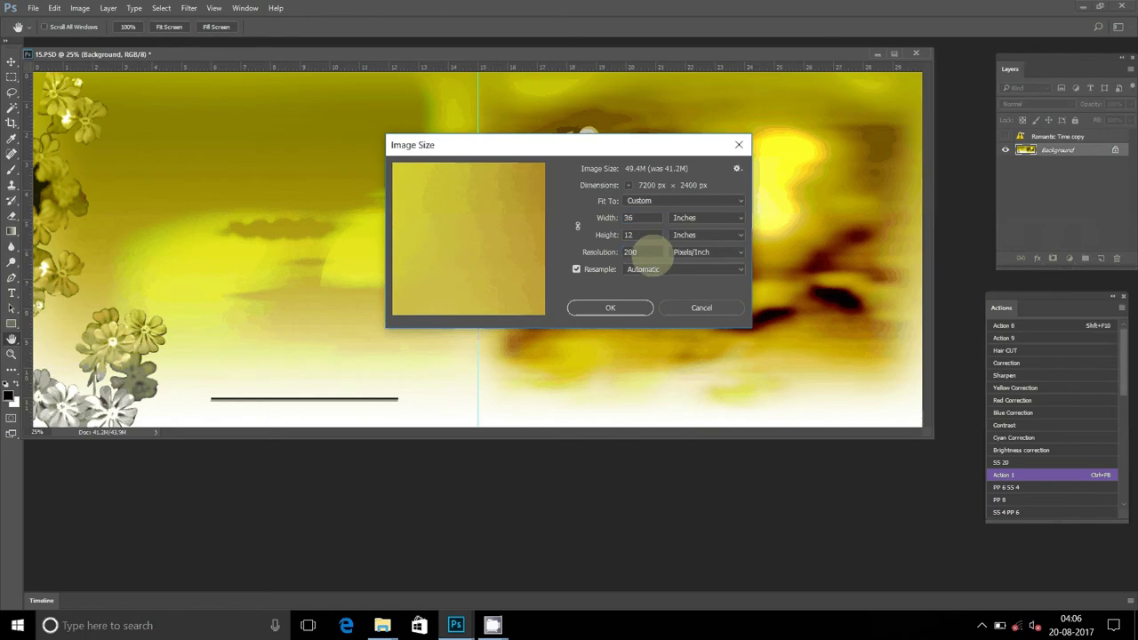
pyautogui.doubleClick(635, 253)
pyautogui.write('300')
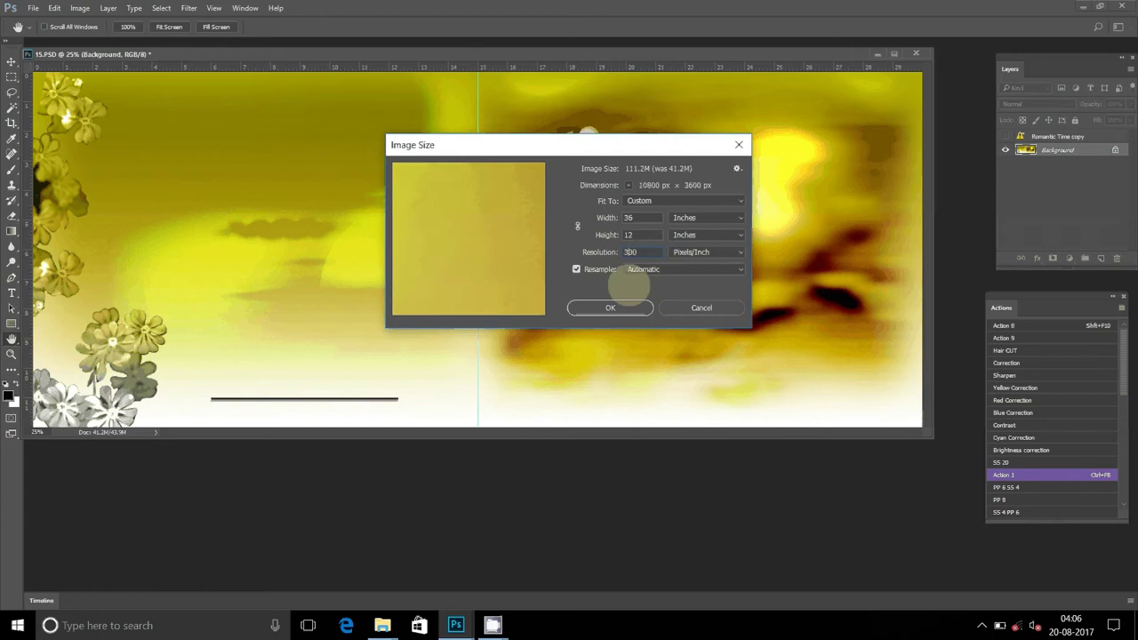
pyautogui.click(633, 308)
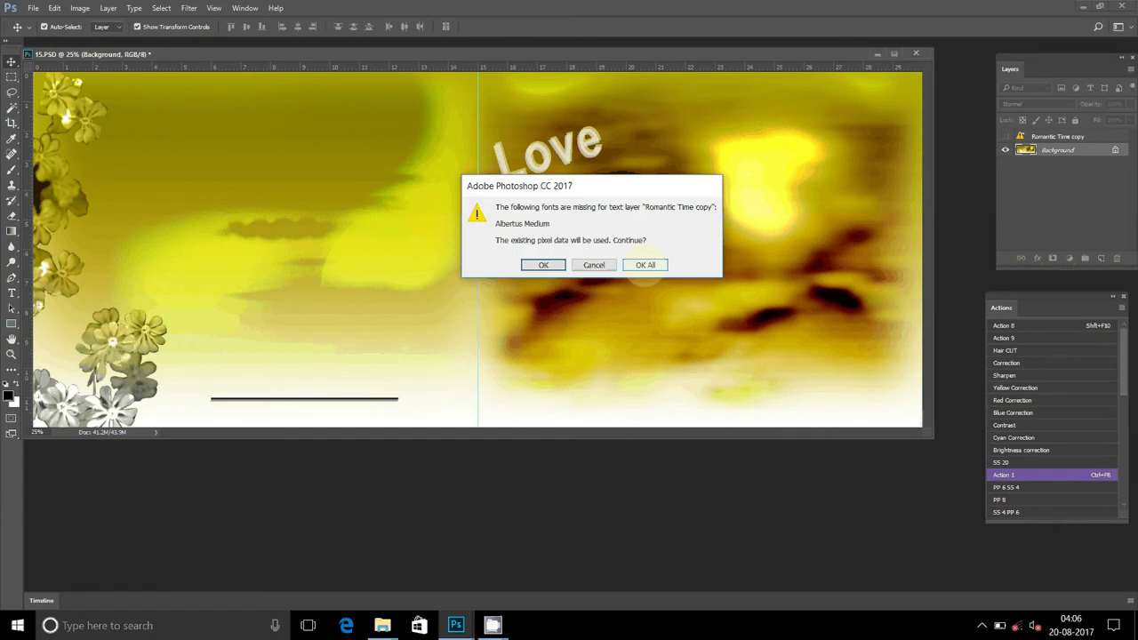
pyautogui.click(645, 267)
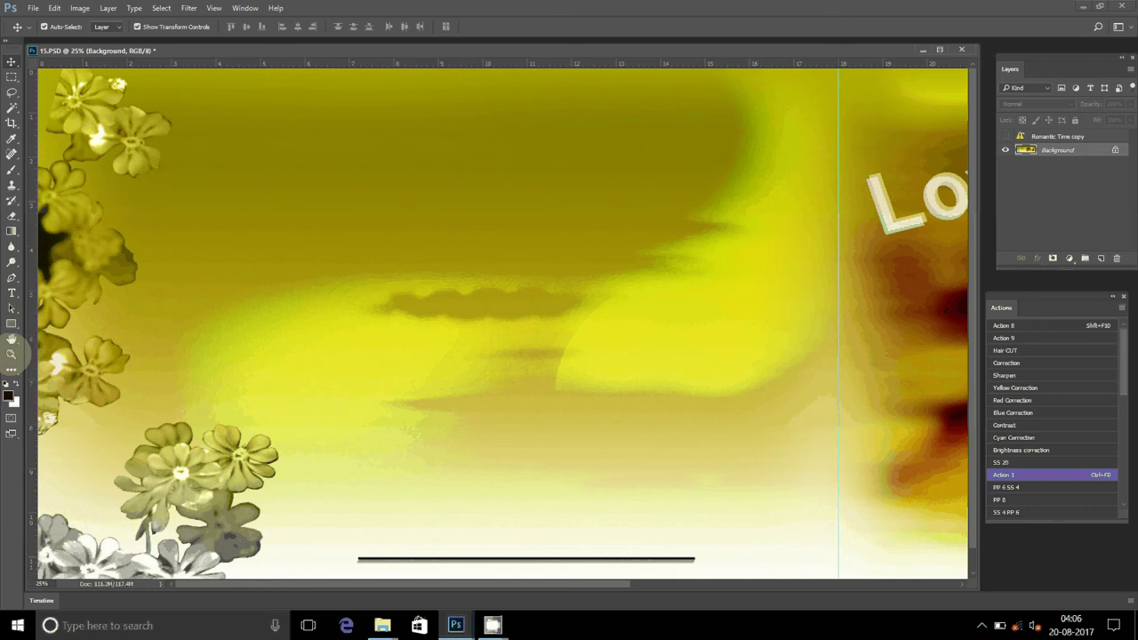
# Fit the enlarged 10800 × 3600 px spread on screen and reposition its window
pyautogui.click(12, 353)
pyautogui.rightClick(503, 290)
pyautogui.click(549, 299)
pyautogui.moveTo(678, 51); pyautogui.dragTo(686, 215)
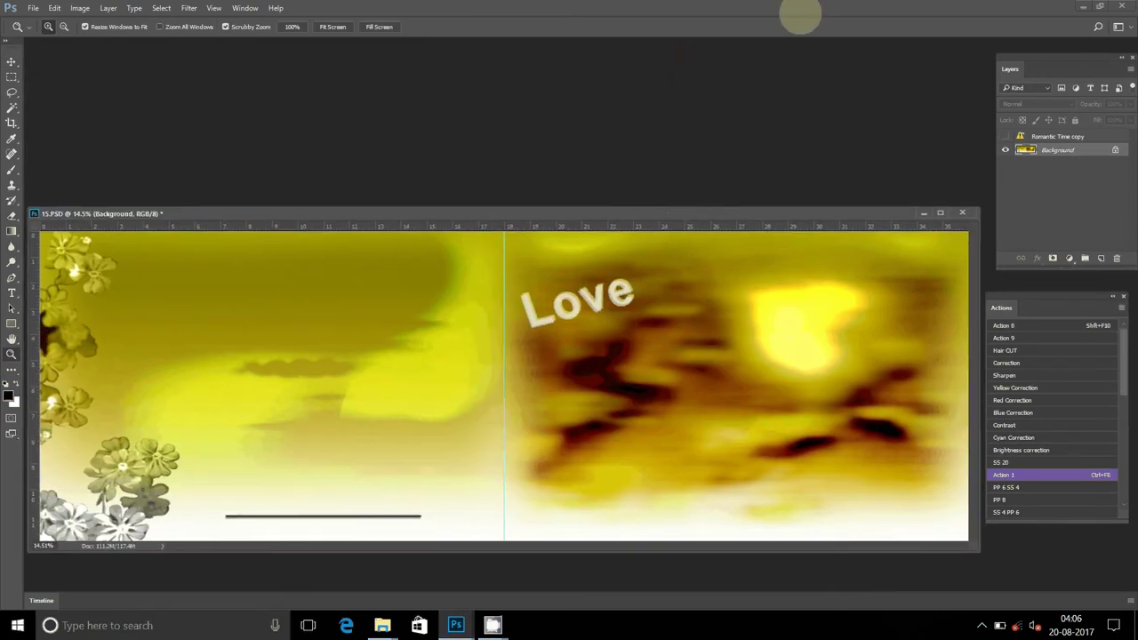
pyautogui.click(382, 625)
# From the Appi Anna folder window, drag DSC_0357 into Photoshop
pyautogui.click(382, 625)
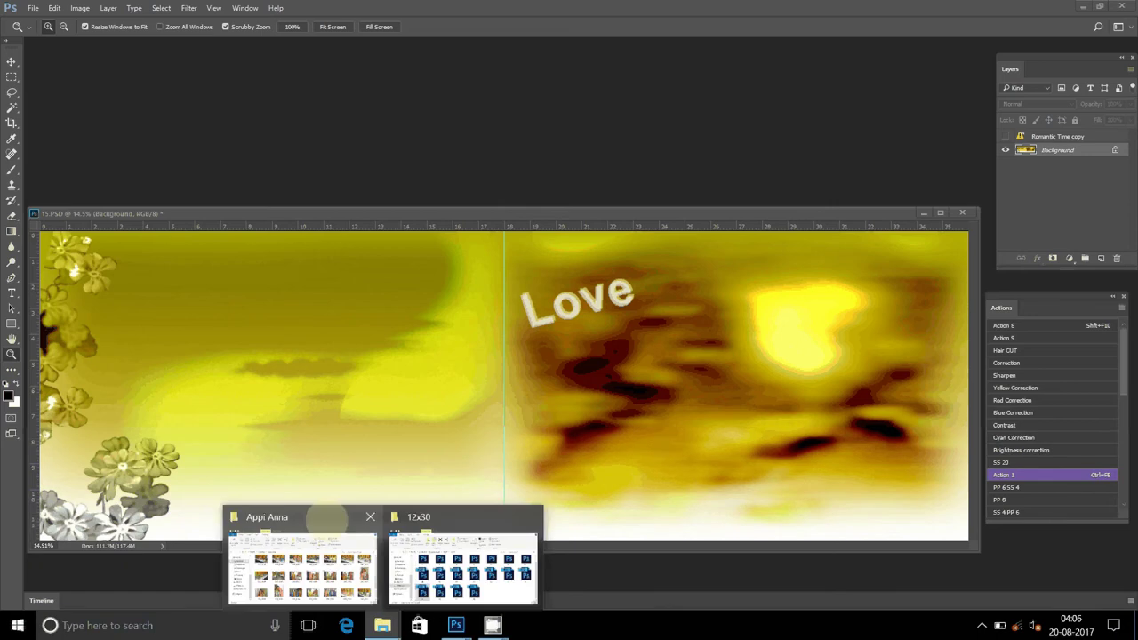
pyautogui.click(326, 517)
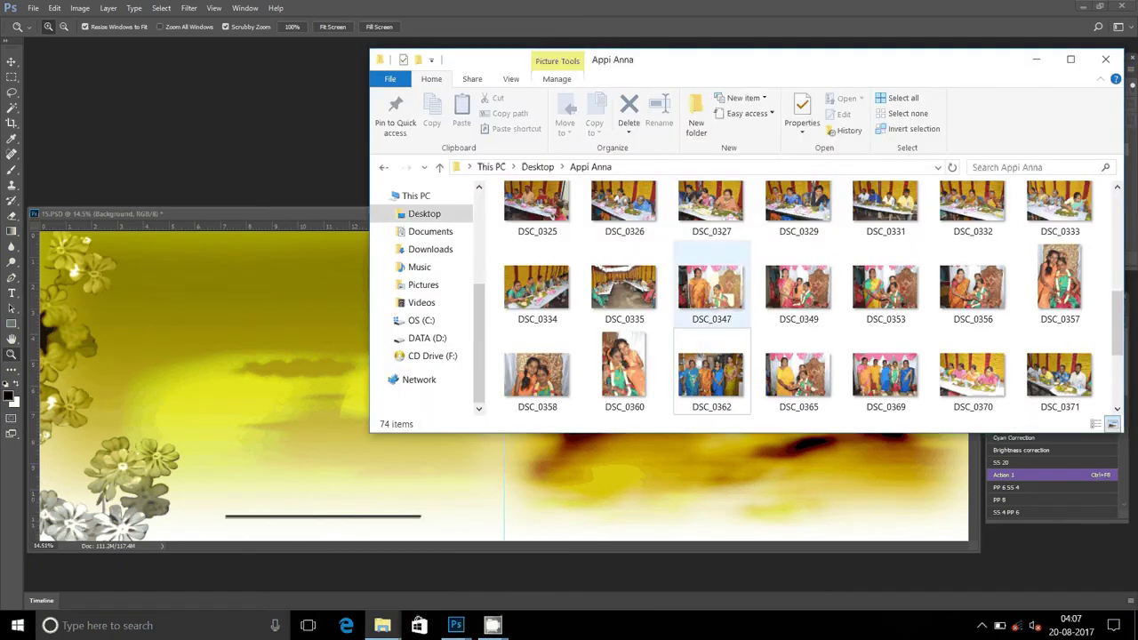
pyautogui.click(711, 287)
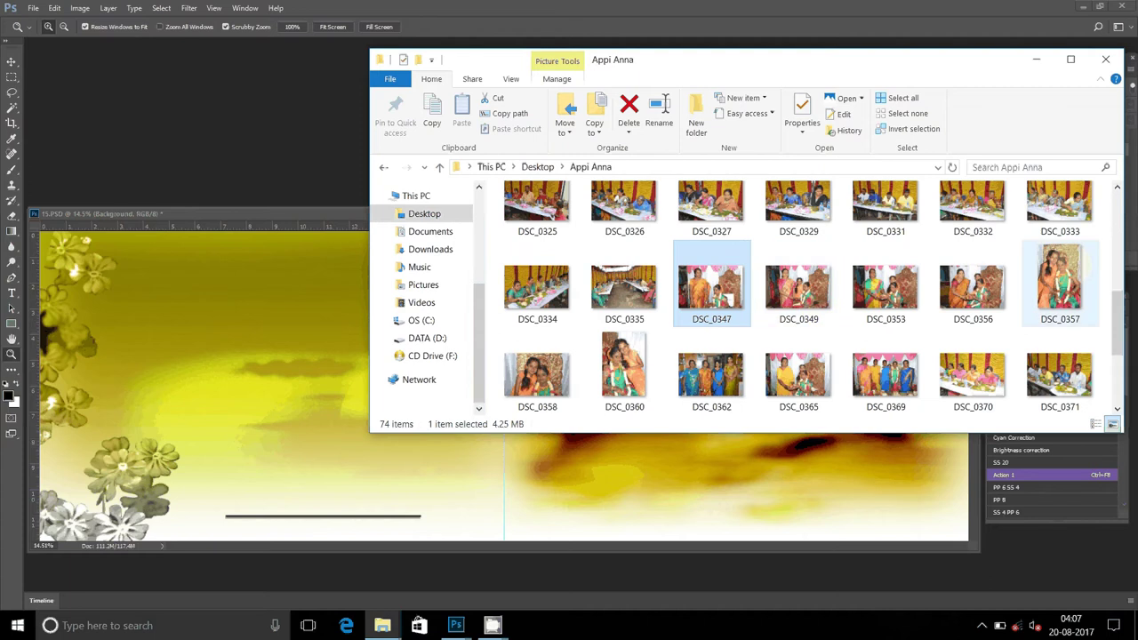
pyautogui.moveTo(1059, 283)
pyautogui.mouseDown()
pyautogui.moveTo(170, 144)
pyautogui.moveTo(421, 39)
pyautogui.moveTo(200, 59)
pyautogui.moveTo(469, 43)
pyautogui.mouseUp()
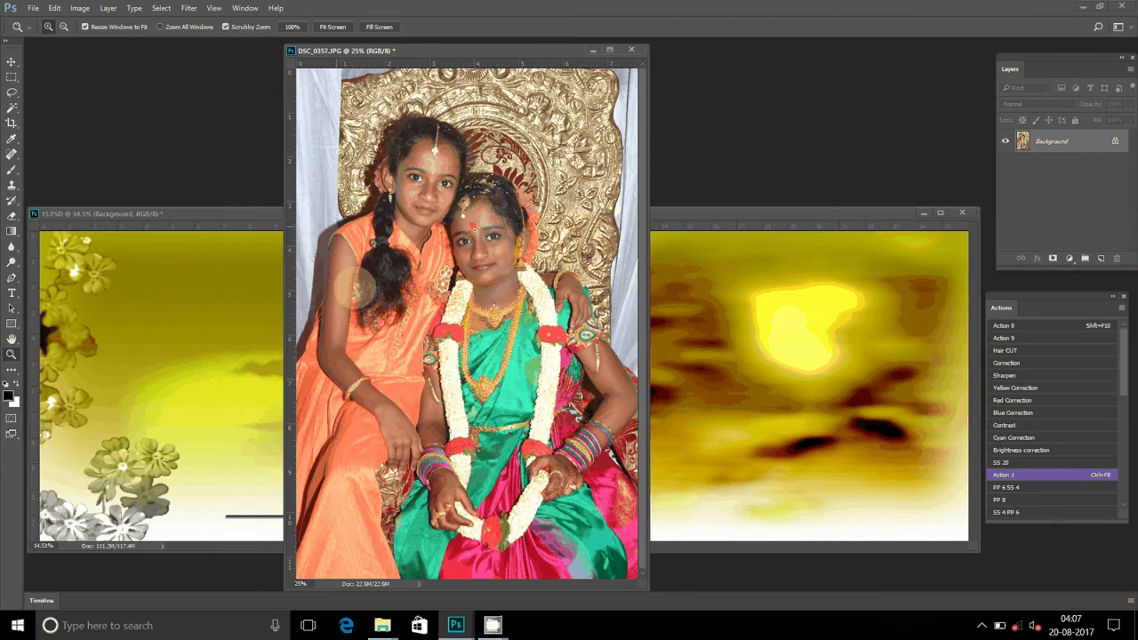
# Apply Imagenomic Portraiture High smoothing to DSC_0357, after cancelling a Noiseware attempt
pyautogui.hotkey('alt', 't')
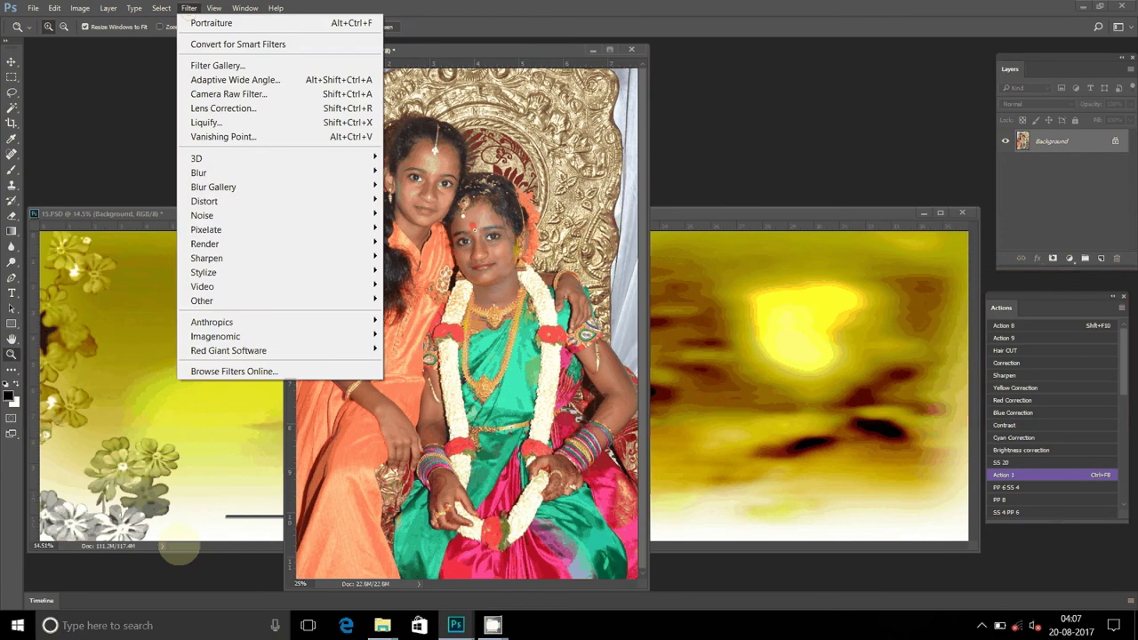
pyautogui.moveTo(215, 336)
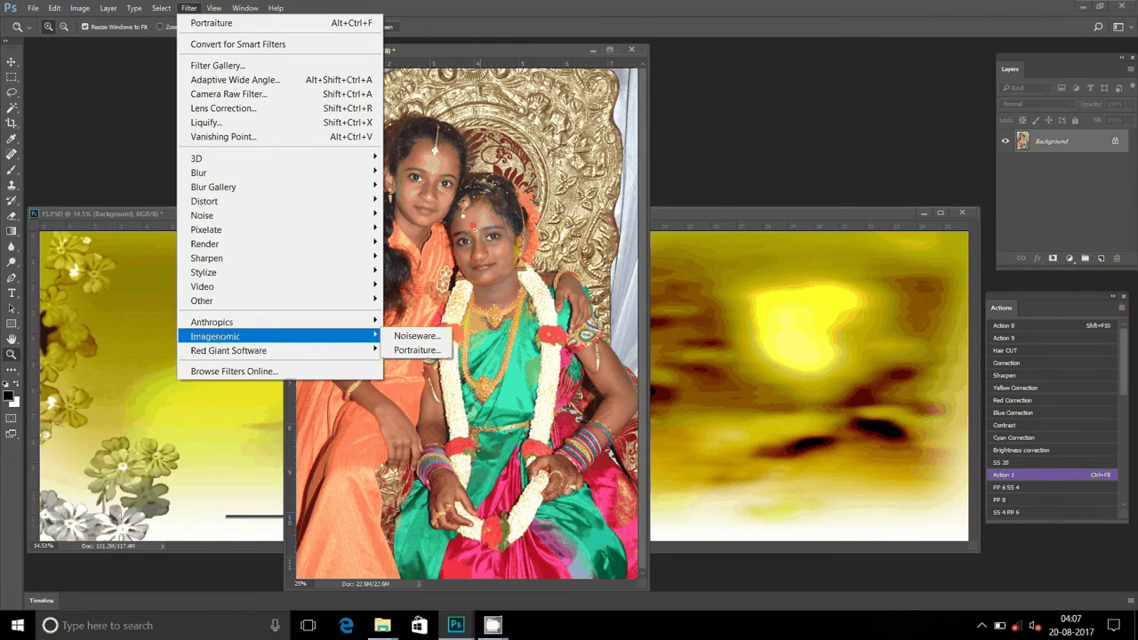
pyautogui.click(417, 335)
pyautogui.click(816, 143)
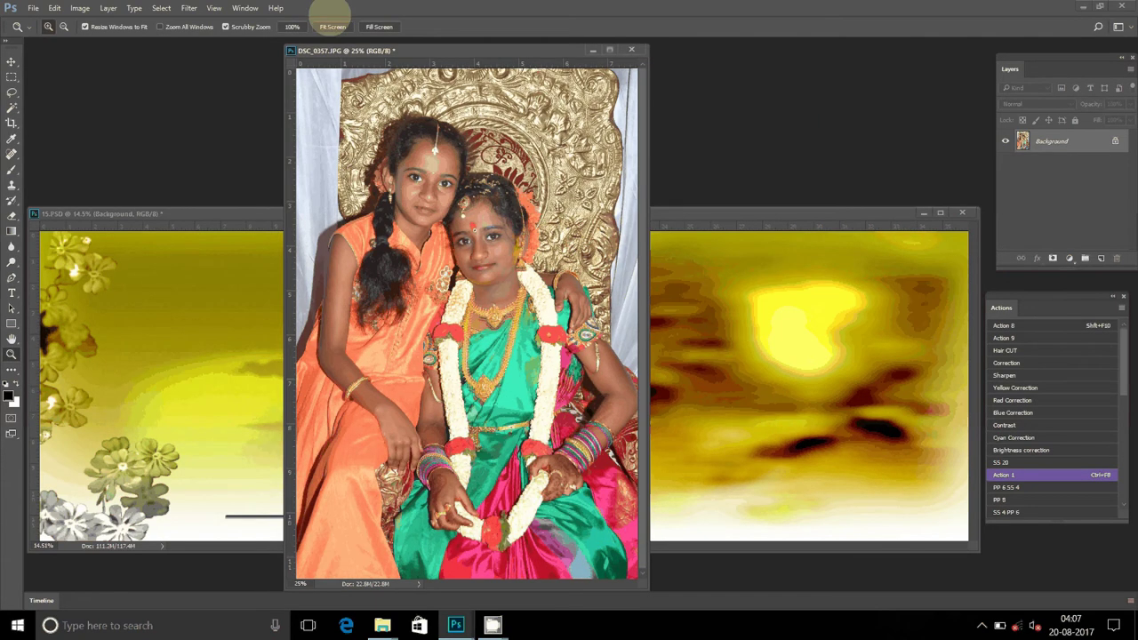
pyautogui.click(188, 8)
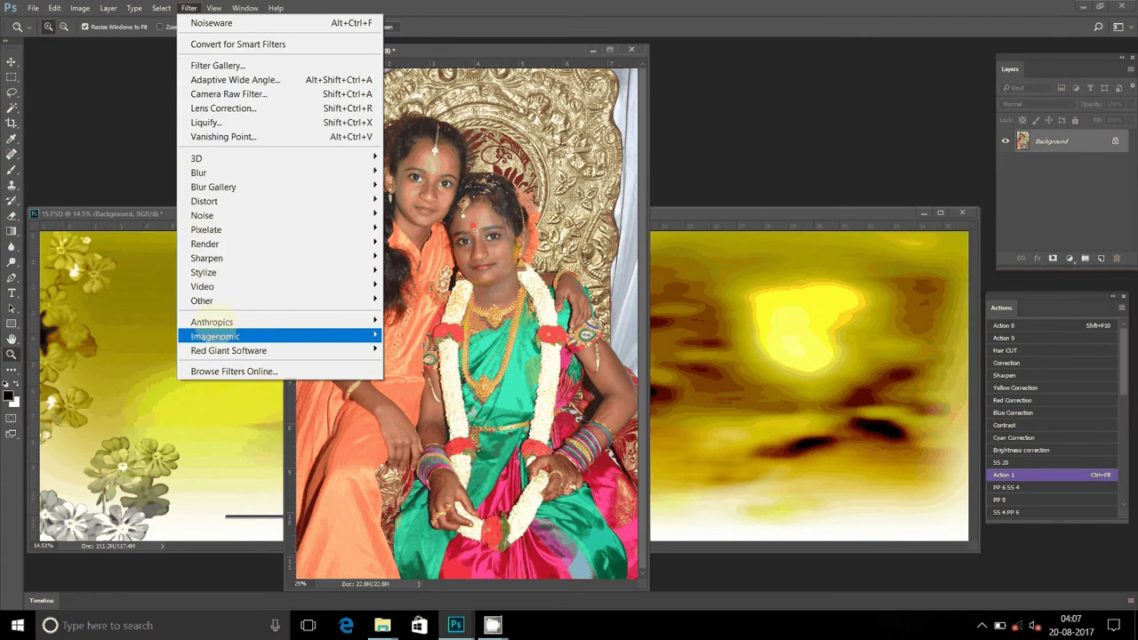
pyautogui.moveTo(215, 336)
pyautogui.click(416, 349)
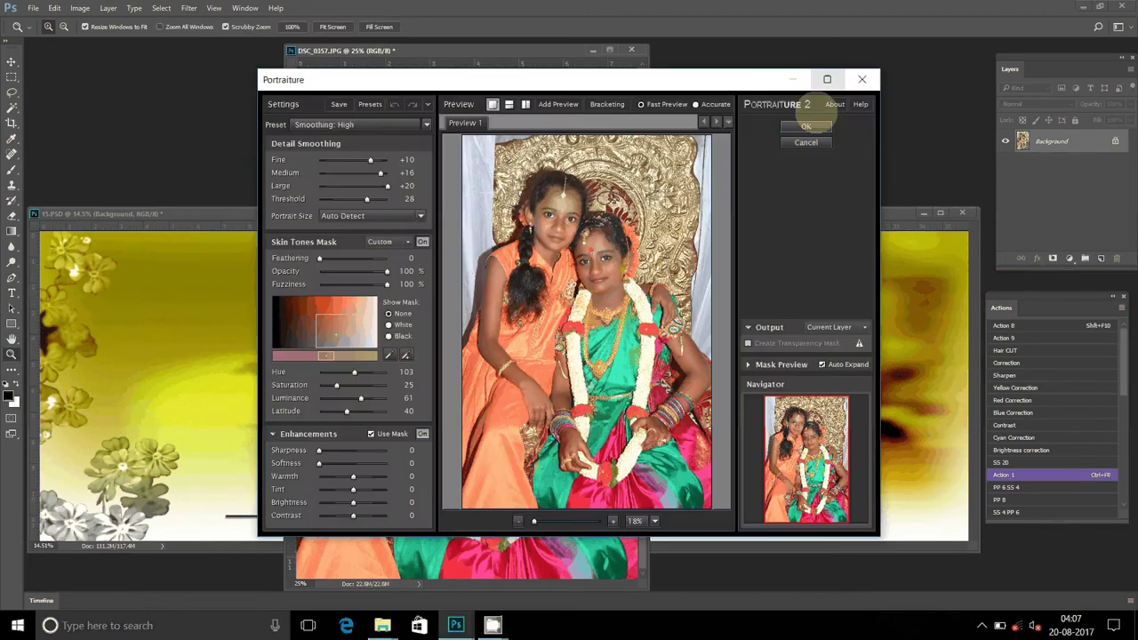
pyautogui.click(806, 126)
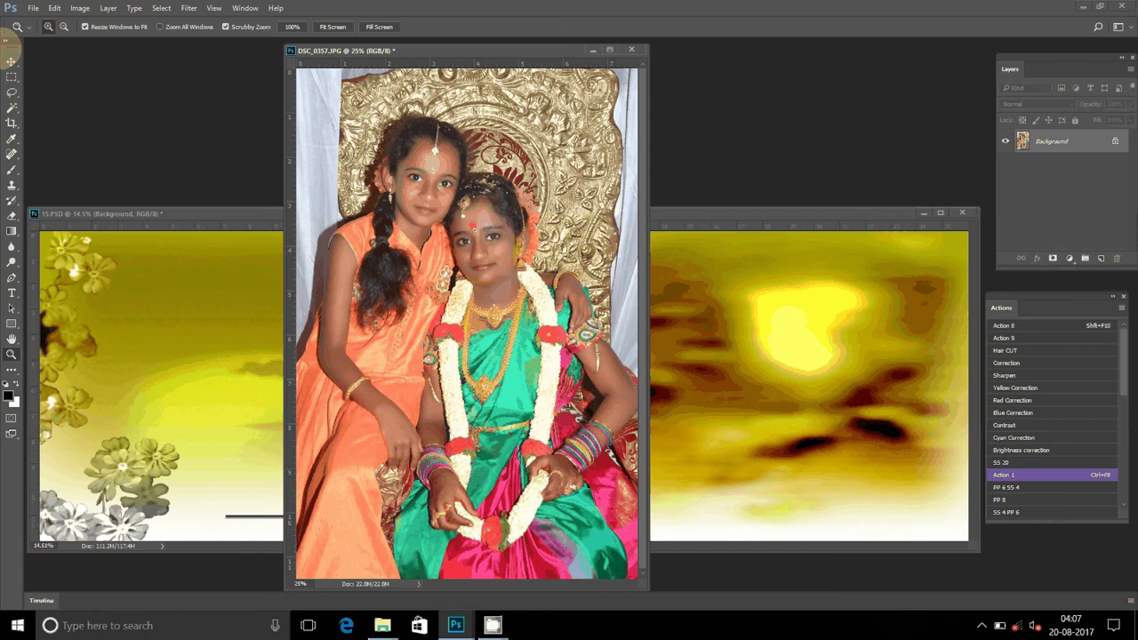
pyautogui.click(11, 60)
# Copy the smoothed photo onto 15.PSD's right page and close DSC_0357.JPG without saving
pyautogui.moveTo(511, 207)
pyautogui.mouseDown()
pyautogui.moveTo(649, 326)
pyautogui.moveTo(621, 316)
pyautogui.mouseUp()
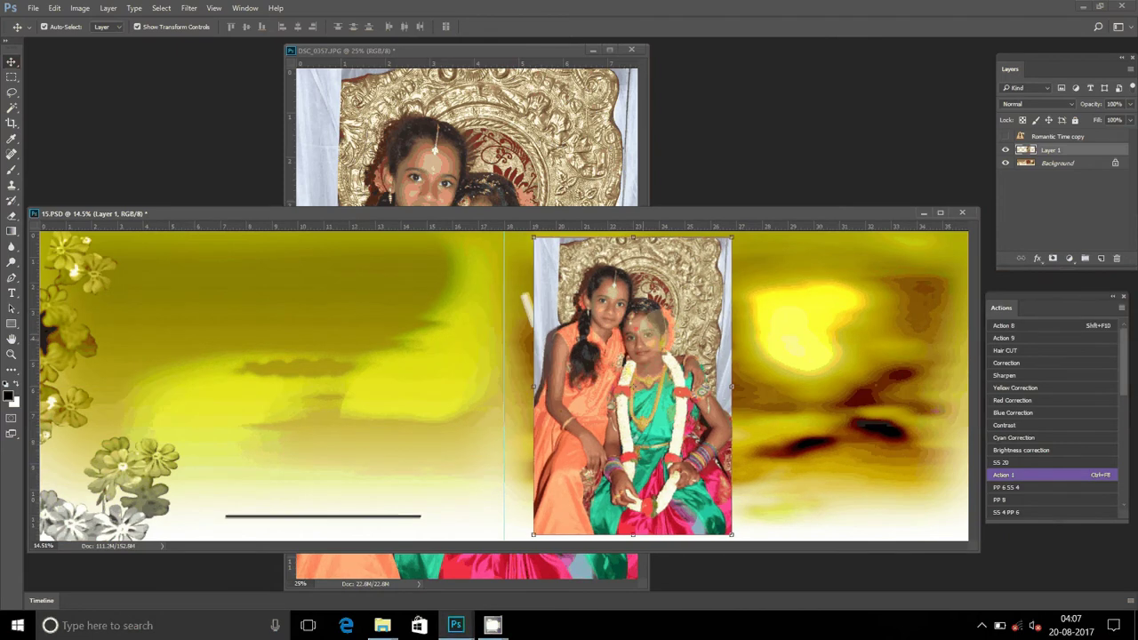
pyautogui.click(622, 49)
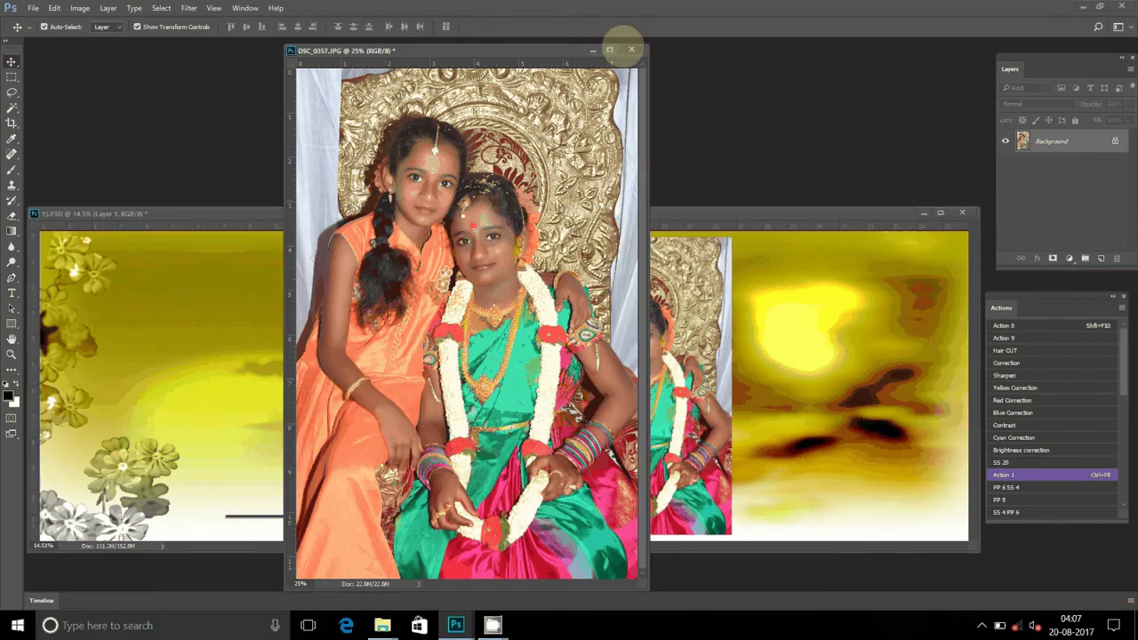
pyautogui.click(631, 50)
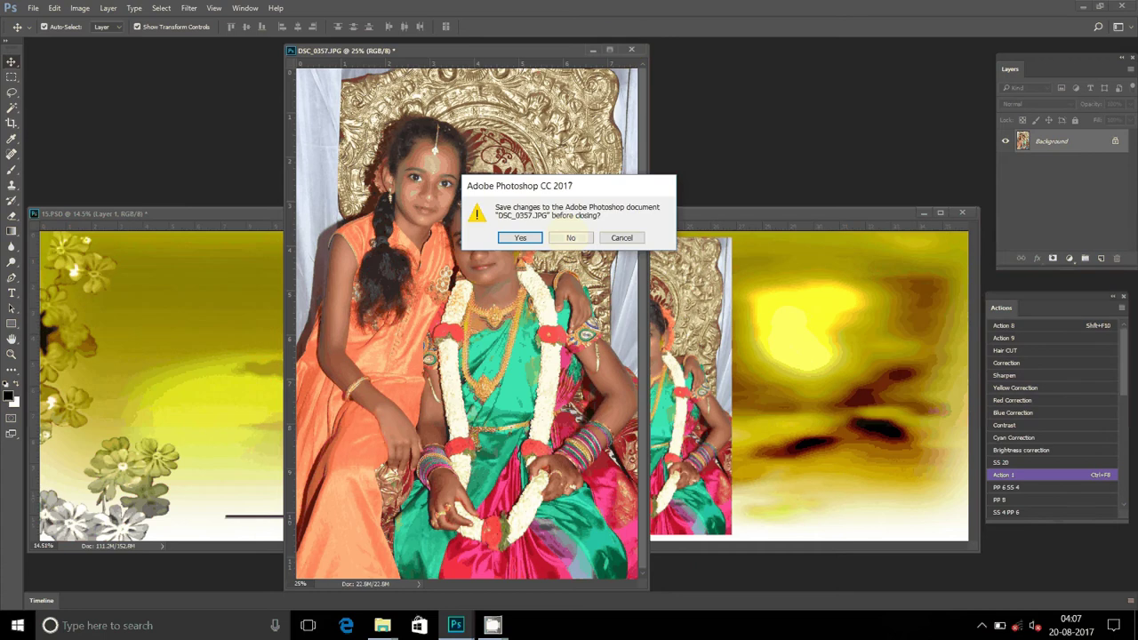
pyautogui.click(571, 237)
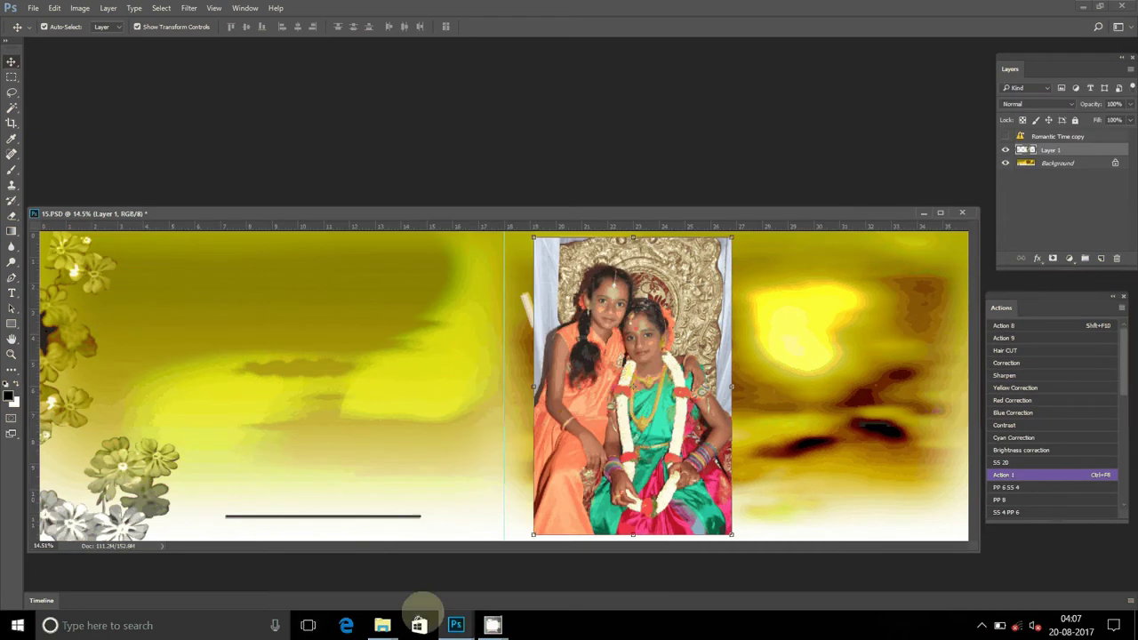
pyautogui.click(382, 622)
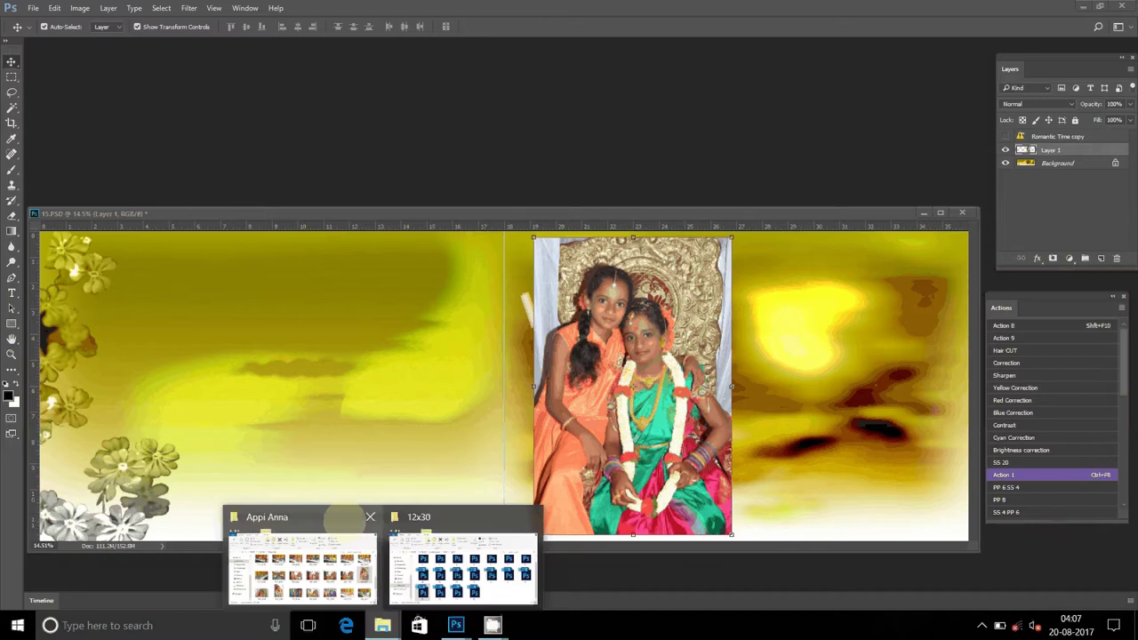
# Move the used photos DSC_0357 and DSC_0360 out of the Appi Anna folder
pyautogui.click(345, 519)
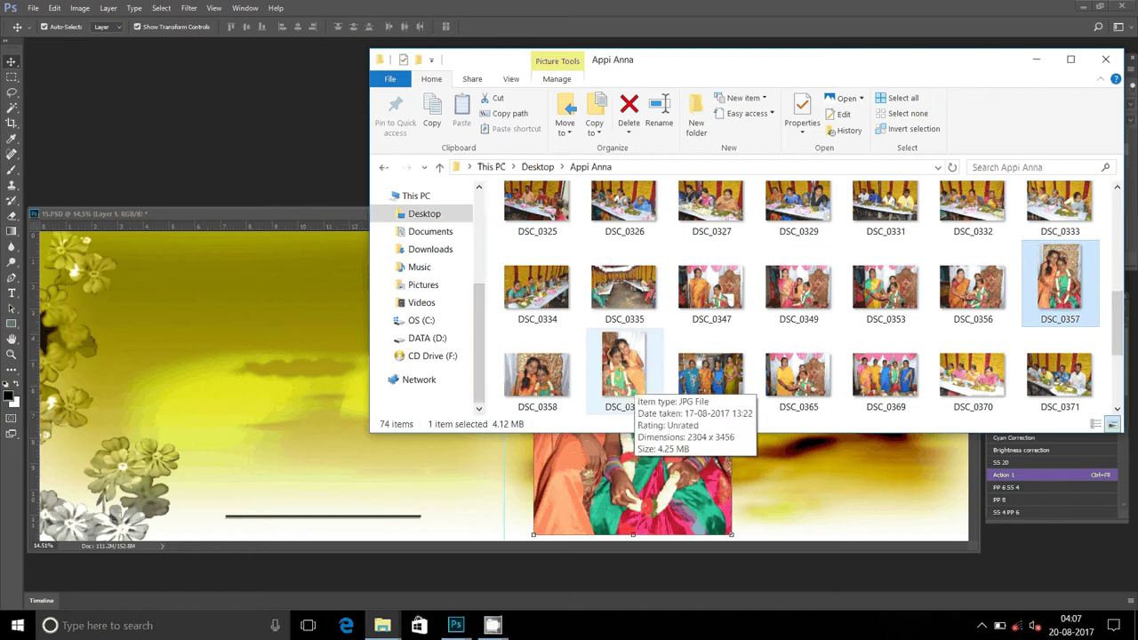
pyautogui.keyDown('ctrl'); pyautogui.click(624, 365); pyautogui.keyUp('ctrl')
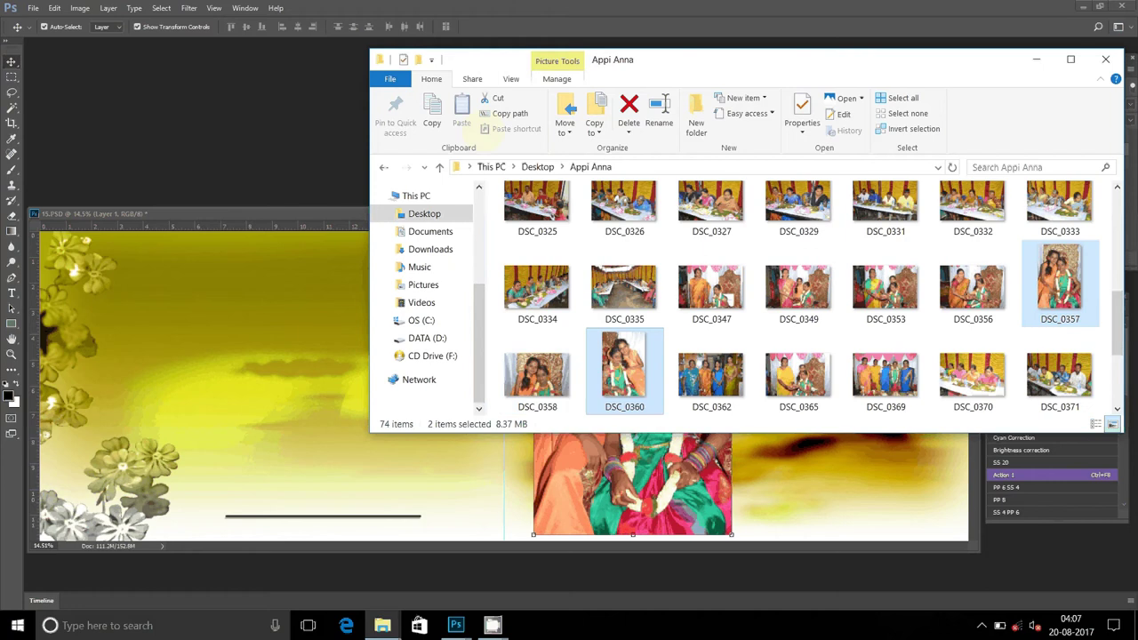
pyautogui.click(565, 113)
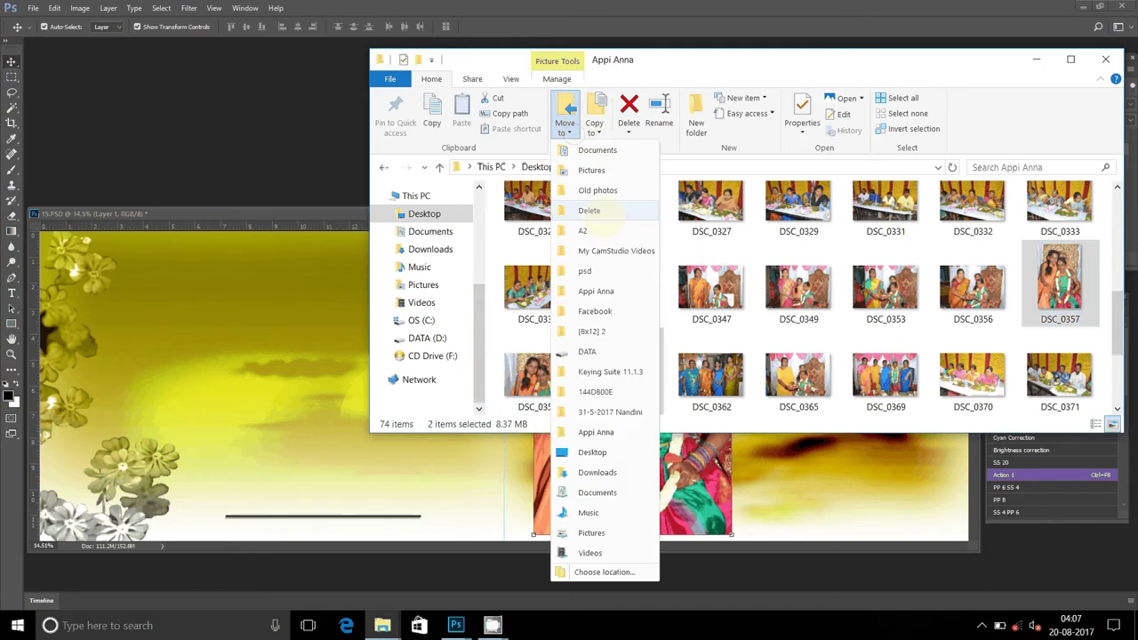
pyautogui.click(622, 307)
# Open DSC_0347, 0349, 0353, 0356, 0362 and 0365 together in Photoshop
pyautogui.click(711, 312)
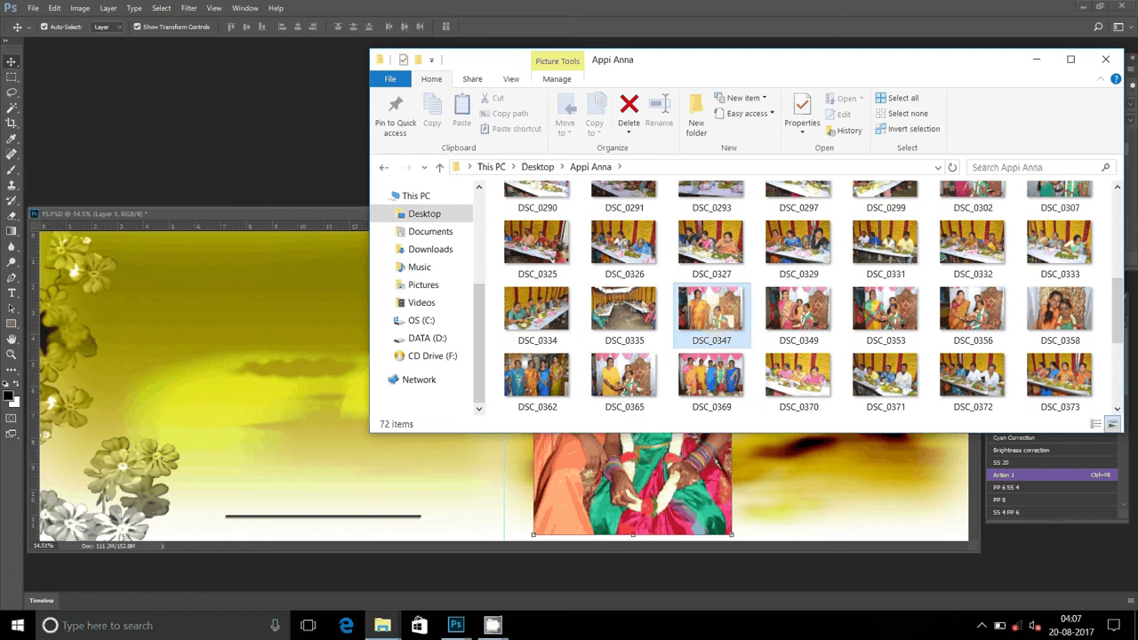
pyautogui.click(799, 311)
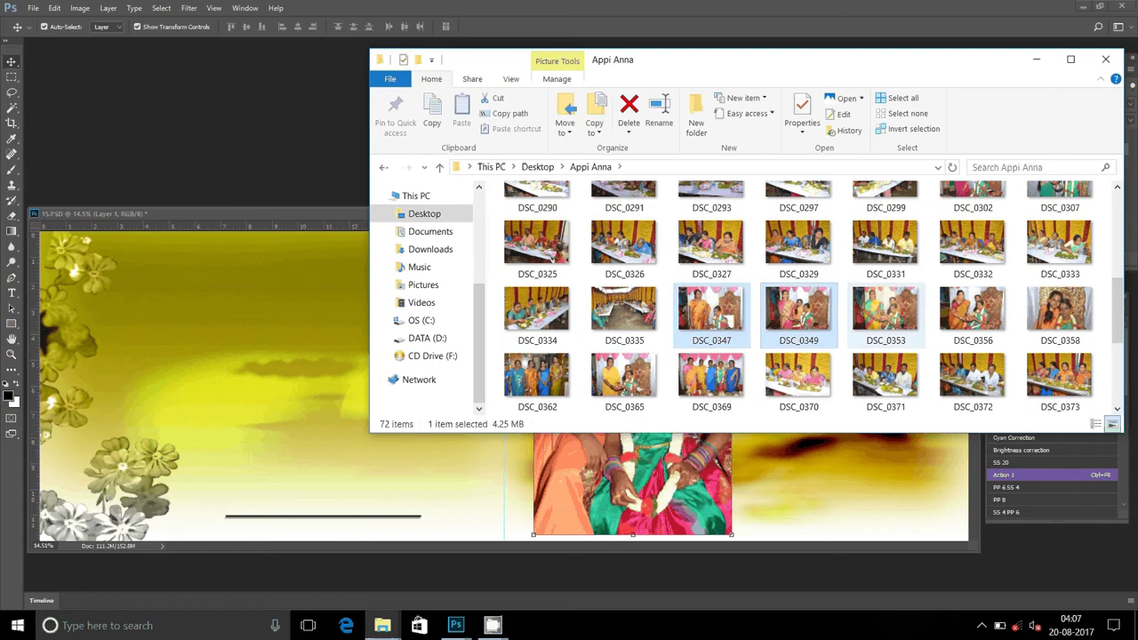
pyautogui.keyDown('ctrl'); pyautogui.click(885, 311); pyautogui.keyUp('ctrl')
pyautogui.keyDown('ctrl'); pyautogui.click(972, 311); pyautogui.keyUp('ctrl')
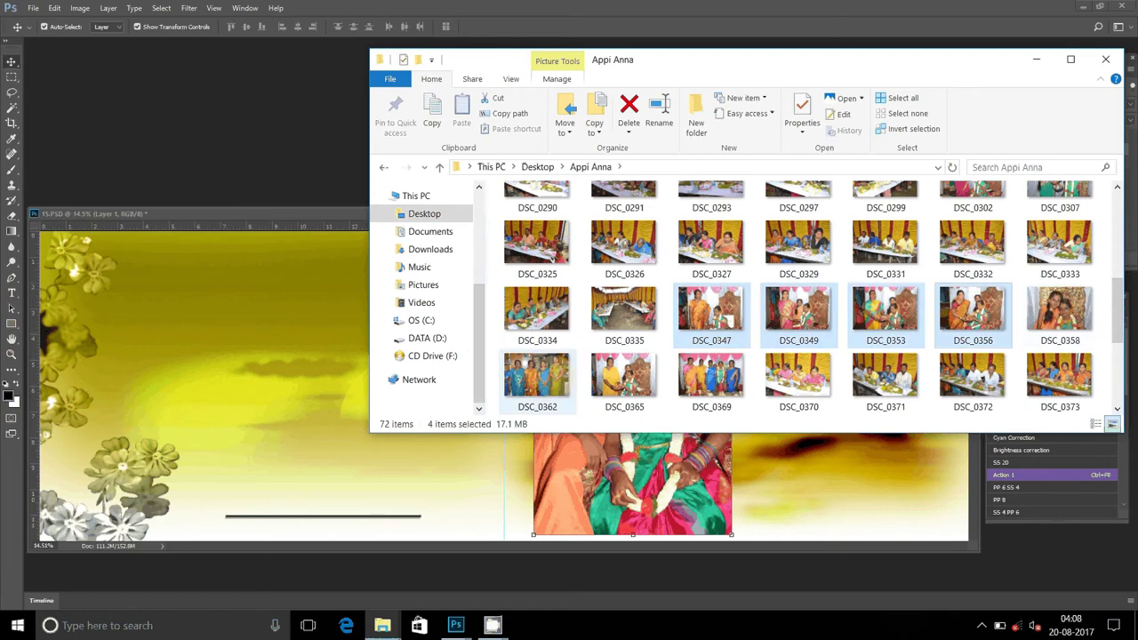
pyautogui.keyDown('ctrl'); pyautogui.click(537, 378); pyautogui.keyUp('ctrl')
pyautogui.keyDown('ctrl'); pyautogui.click(624, 377); pyautogui.keyUp('ctrl')
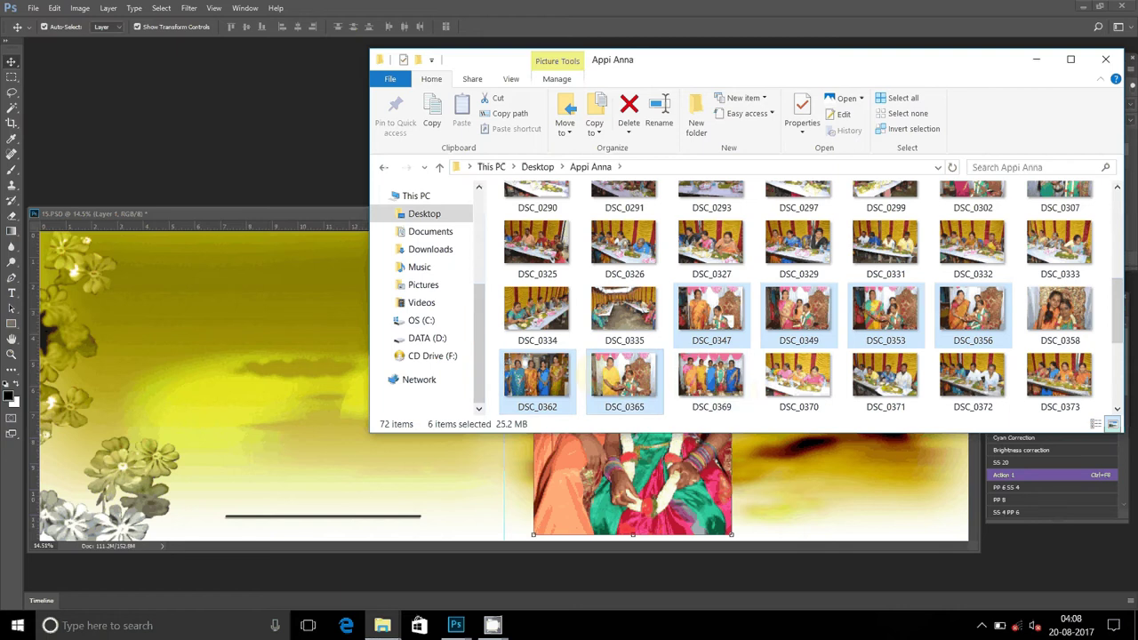
pyautogui.moveTo(605, 374); pyautogui.dragTo(267, 129)
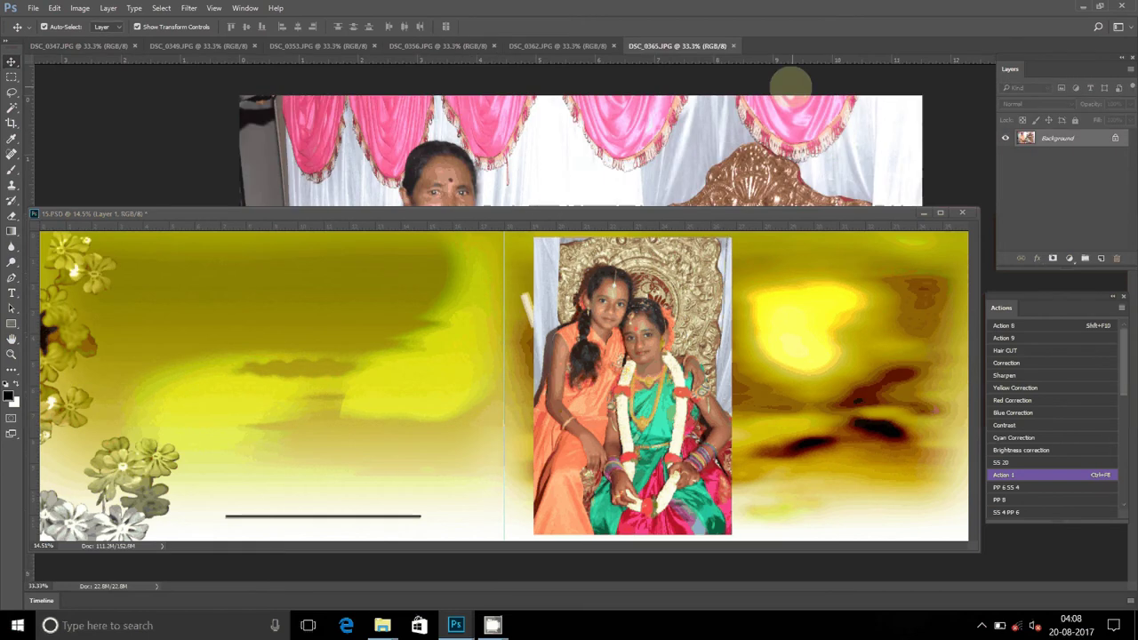
# Dock 15.PSD as a tab beside the six photos and show DSC_0365.JPG
pyautogui.moveTo(791, 85); pyautogui.dragTo(731, 360)
pyautogui.click(731, 360)
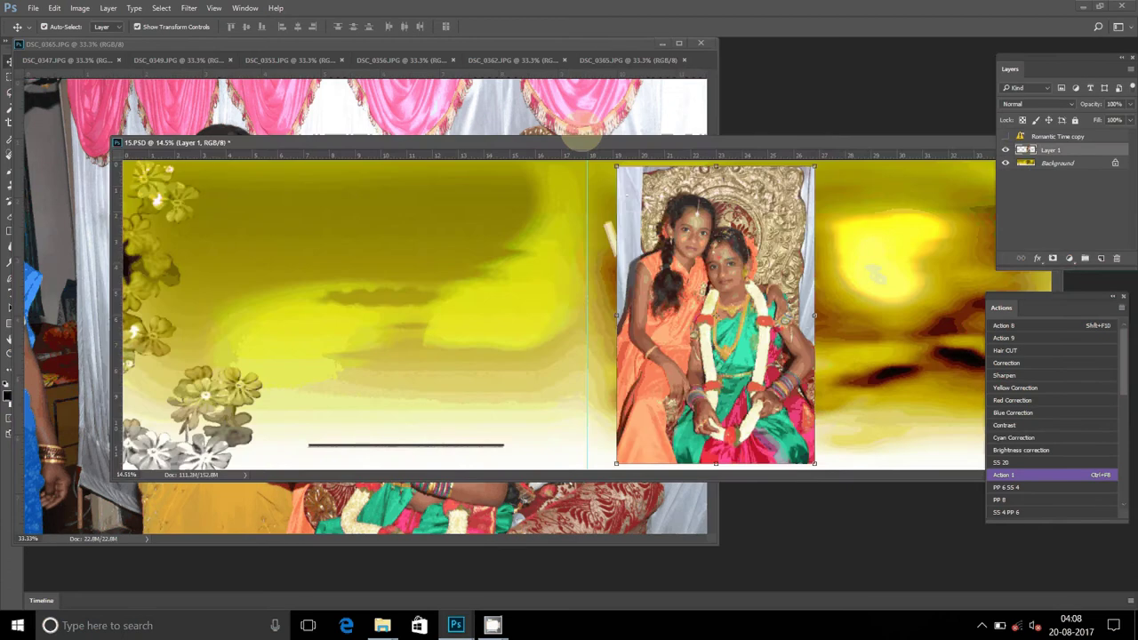
pyautogui.moveTo(578, 140); pyautogui.dragTo(578, 56)
pyautogui.press('z')
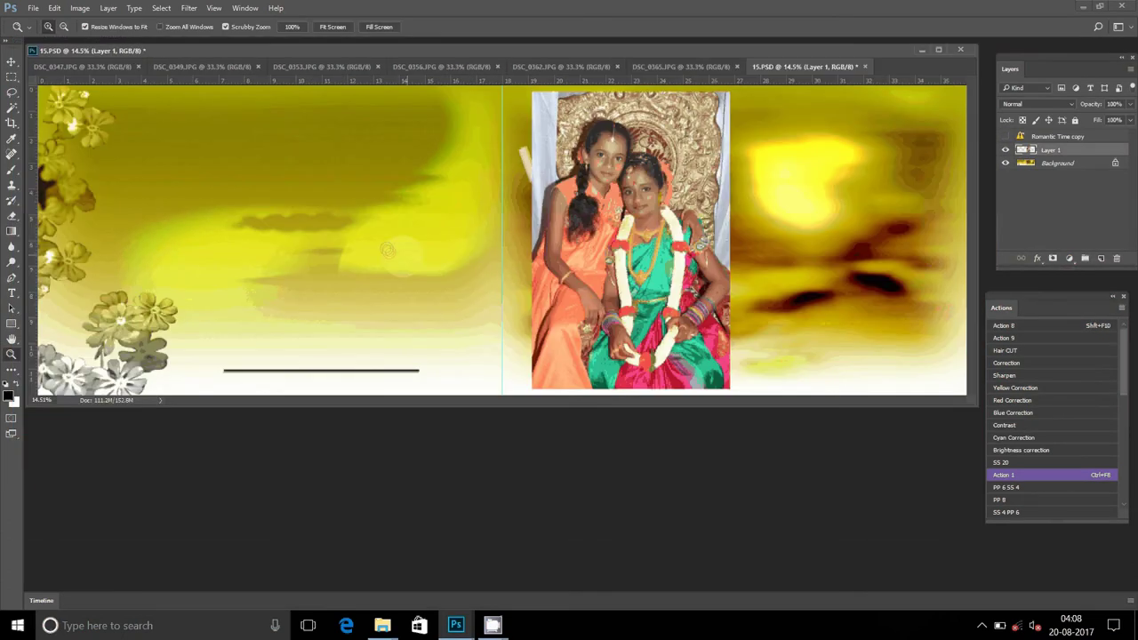
pyautogui.click(681, 66)
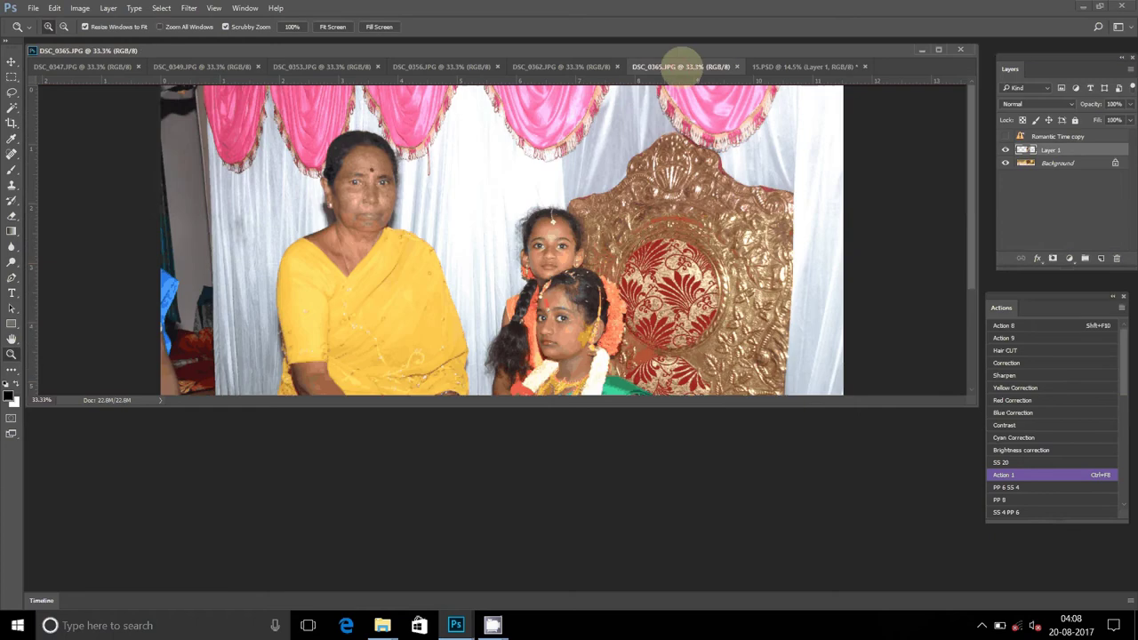
pyautogui.click(81, 9)
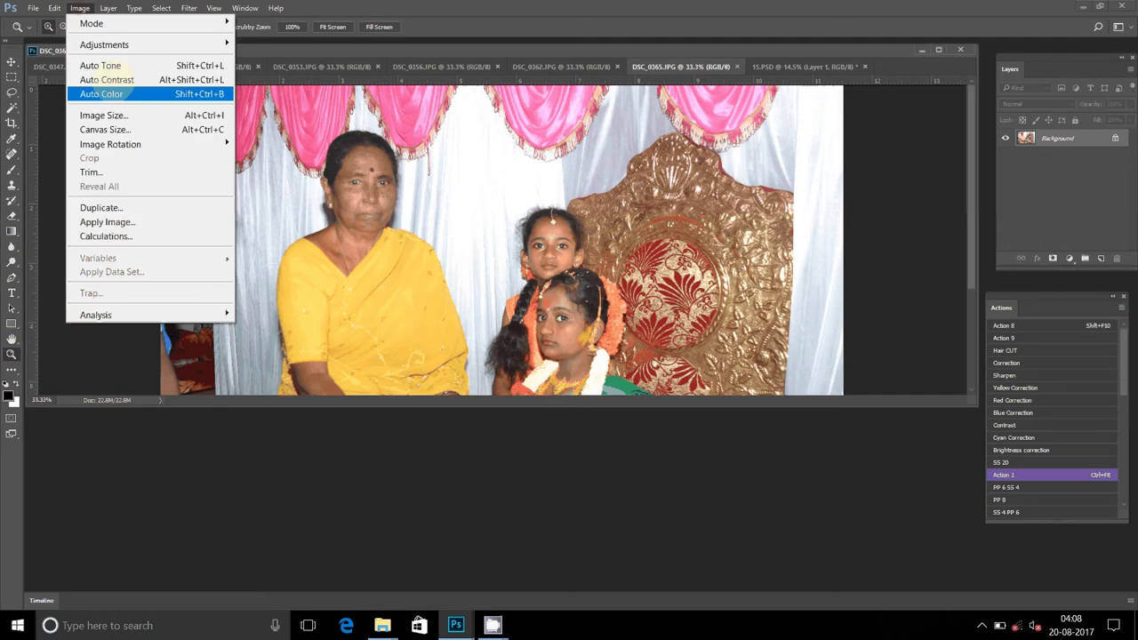
# Resize DSC_0365 to 8 inches wide, cut it all, and close it unsaved
pyautogui.click(115, 115)
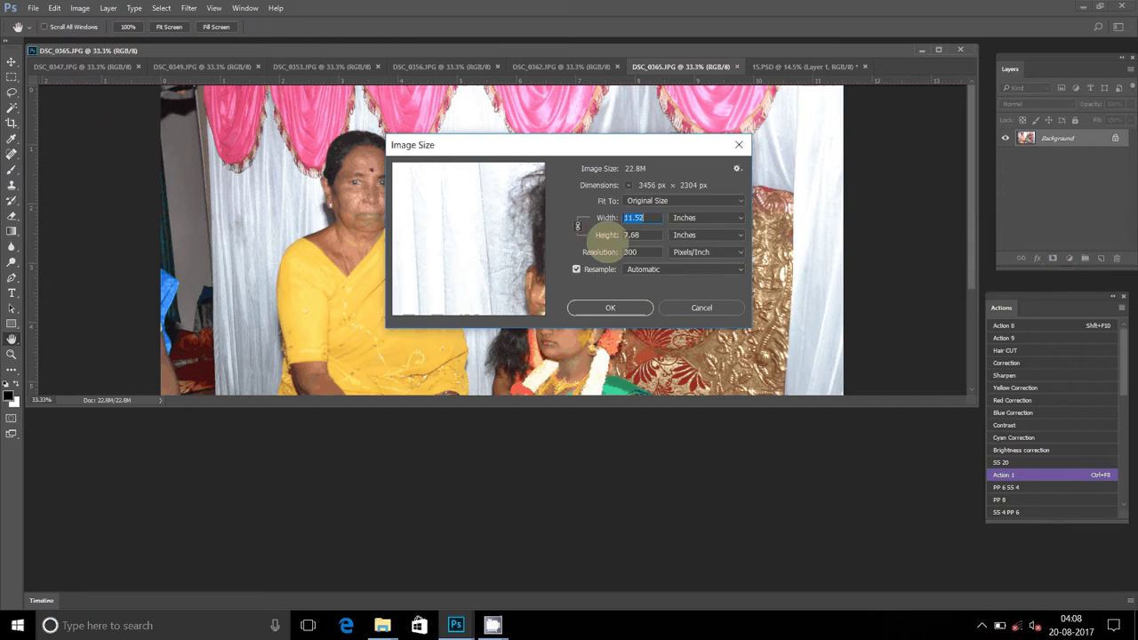
pyautogui.write('8')
pyautogui.click(610, 307)
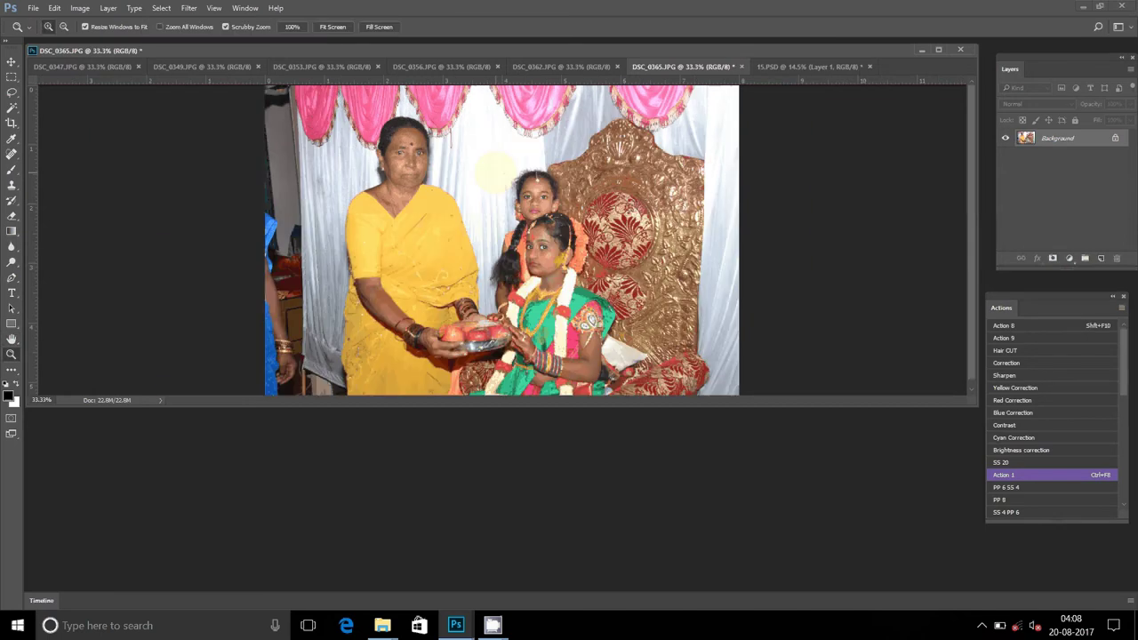
pyautogui.press('a')
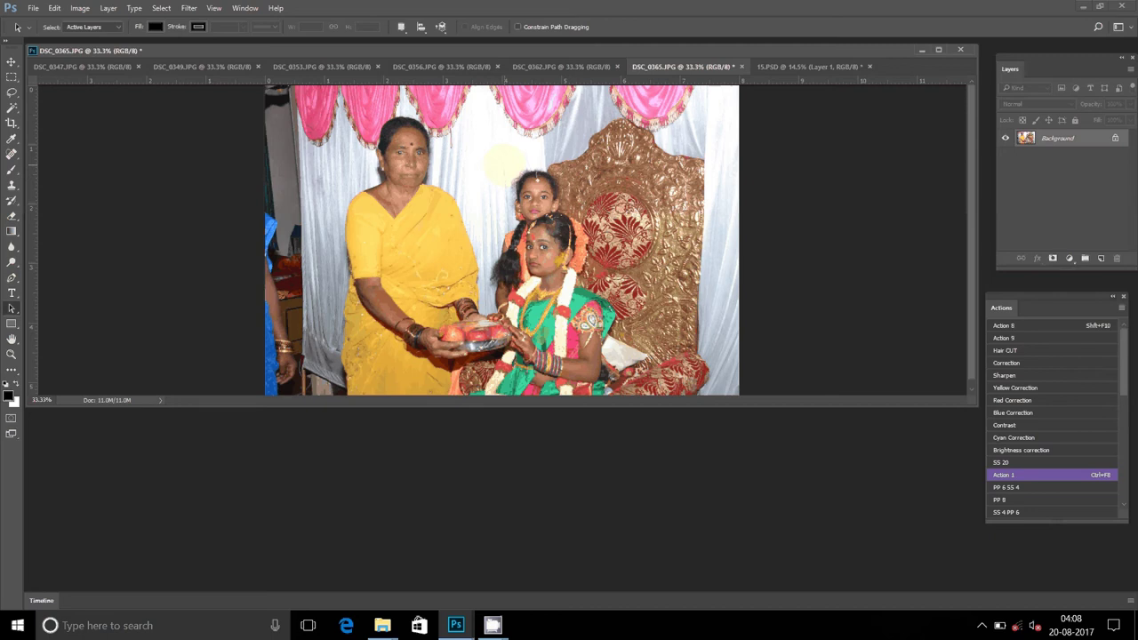
pyautogui.hotkey('ctrl', 'a')
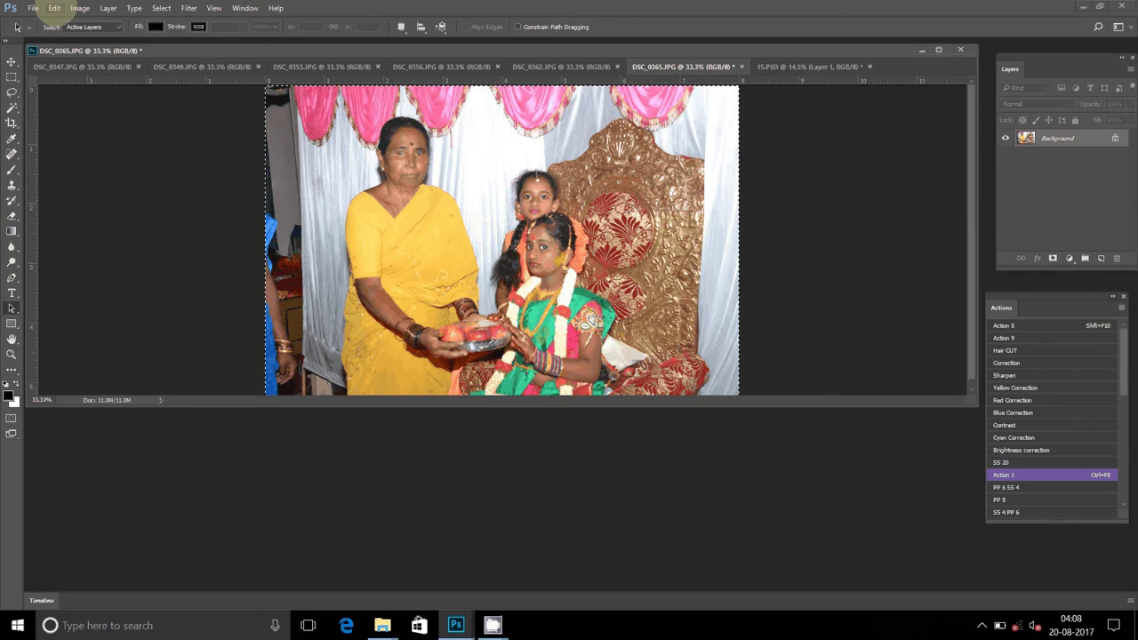
pyautogui.click(54, 8)
pyautogui.click(64, 93)
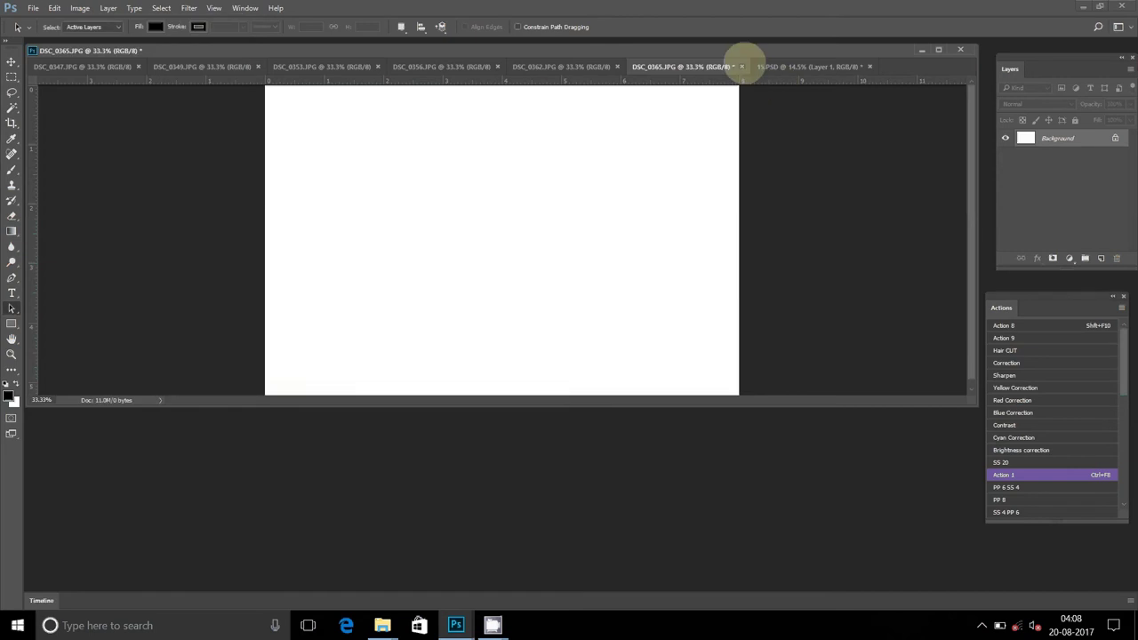
pyautogui.click(732, 66)
pyautogui.click(579, 236)
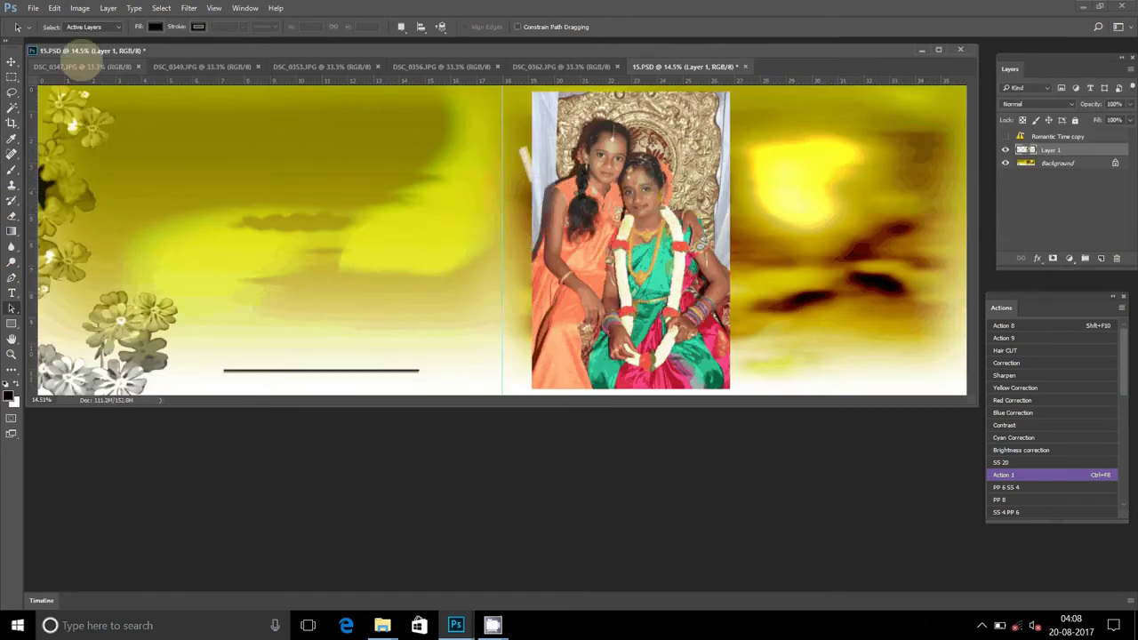
# Paste DSC_0365 into 15.PSD and place it at the right page's top-right
pyautogui.click(54, 8)
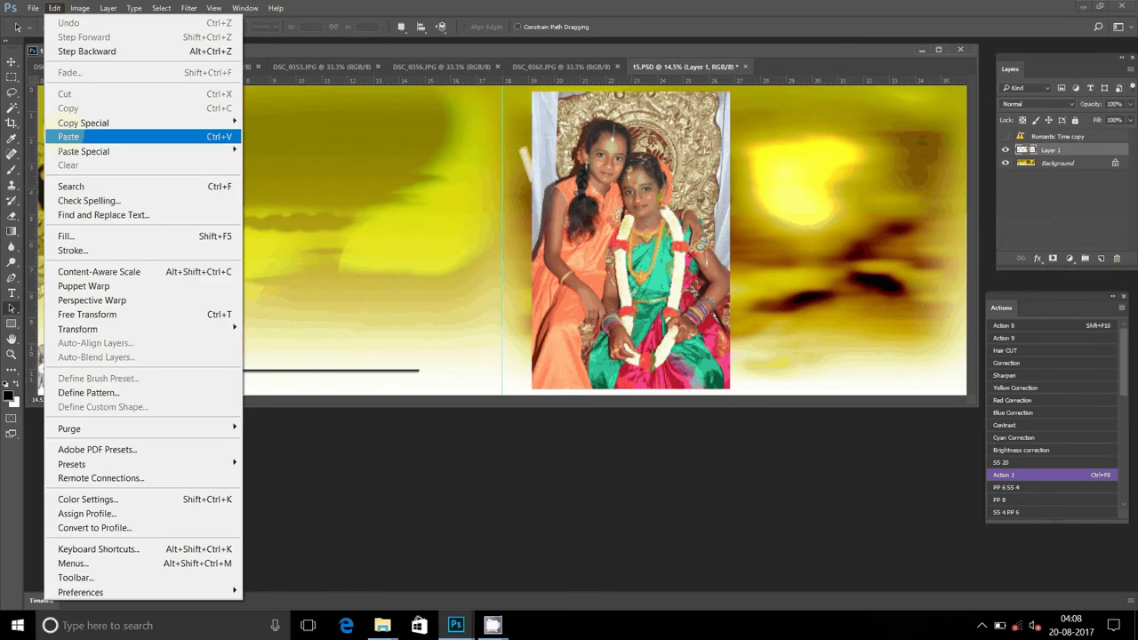
pyautogui.click(71, 136)
pyautogui.press('v')
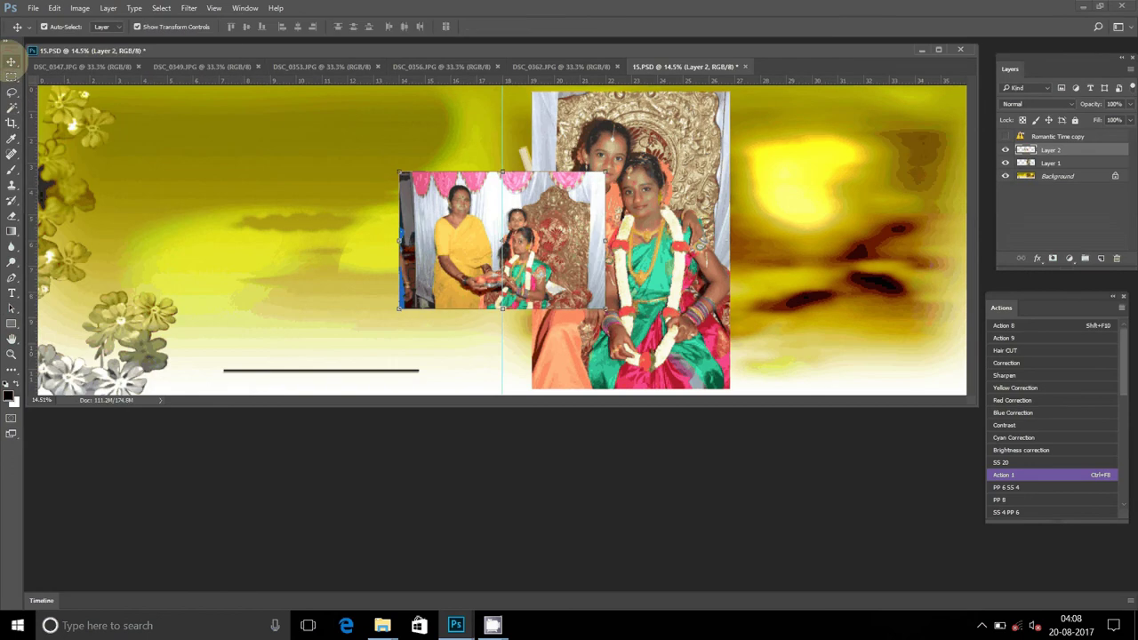
pyautogui.moveTo(486, 179)
pyautogui.mouseDown()
pyautogui.moveTo(719, 157)
pyautogui.moveTo(837, 107)
pyautogui.mouseUp()
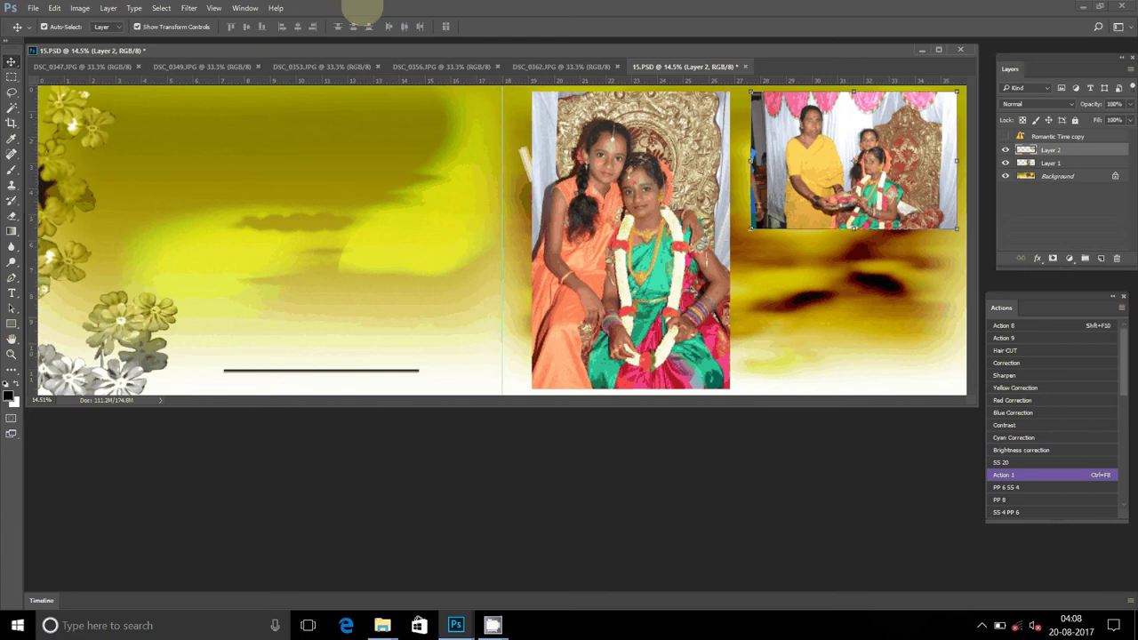
pyautogui.click(538, 66)
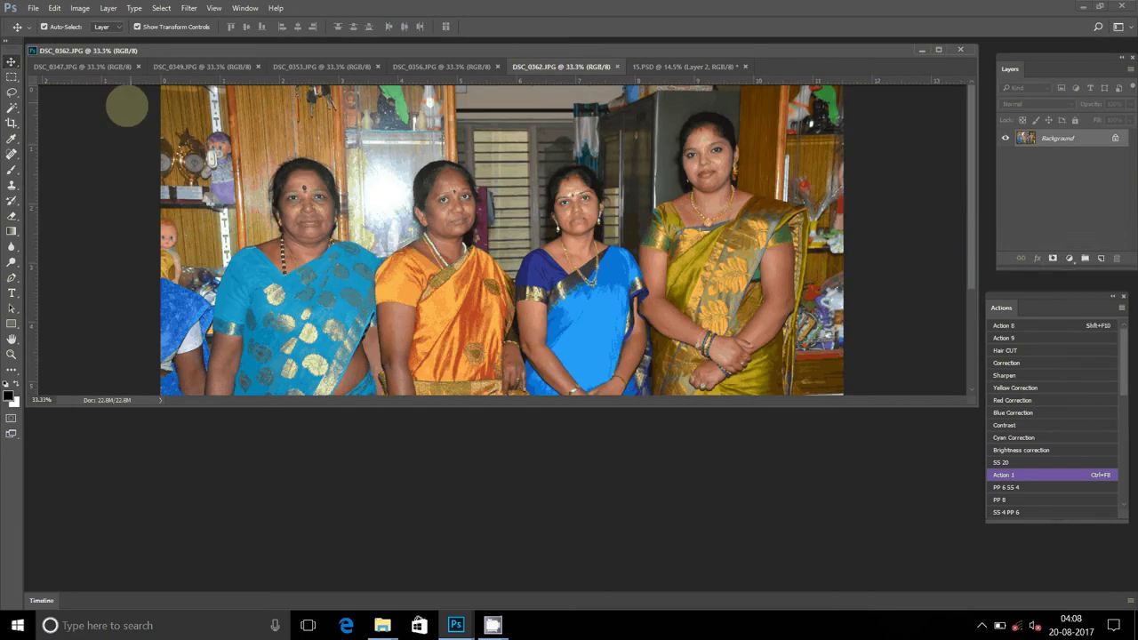
# Resize DSC_0362 to 8 inches wide, cut the whole image, and close it unsaved
pyautogui.click(80, 8)
pyautogui.click(102, 114)
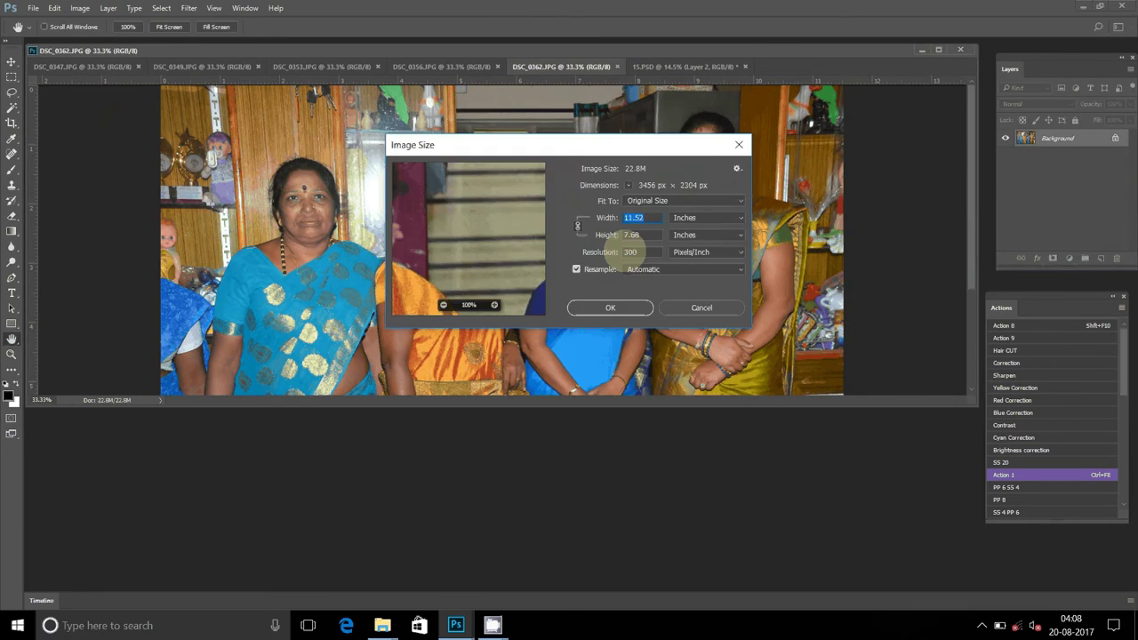
pyautogui.write('8')
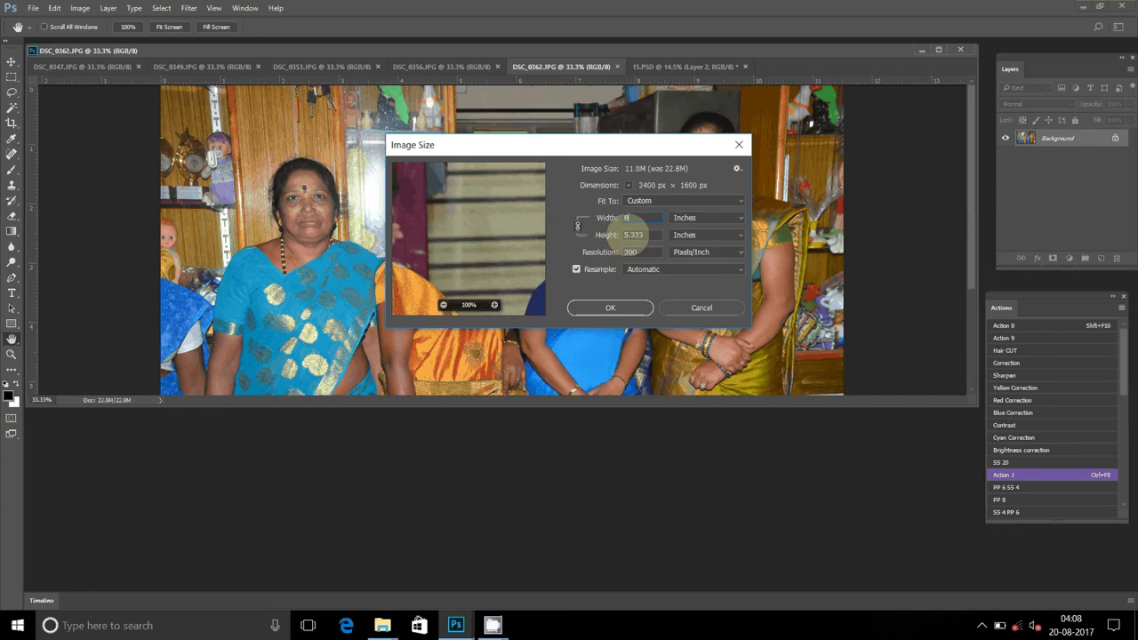
pyautogui.click(620, 305)
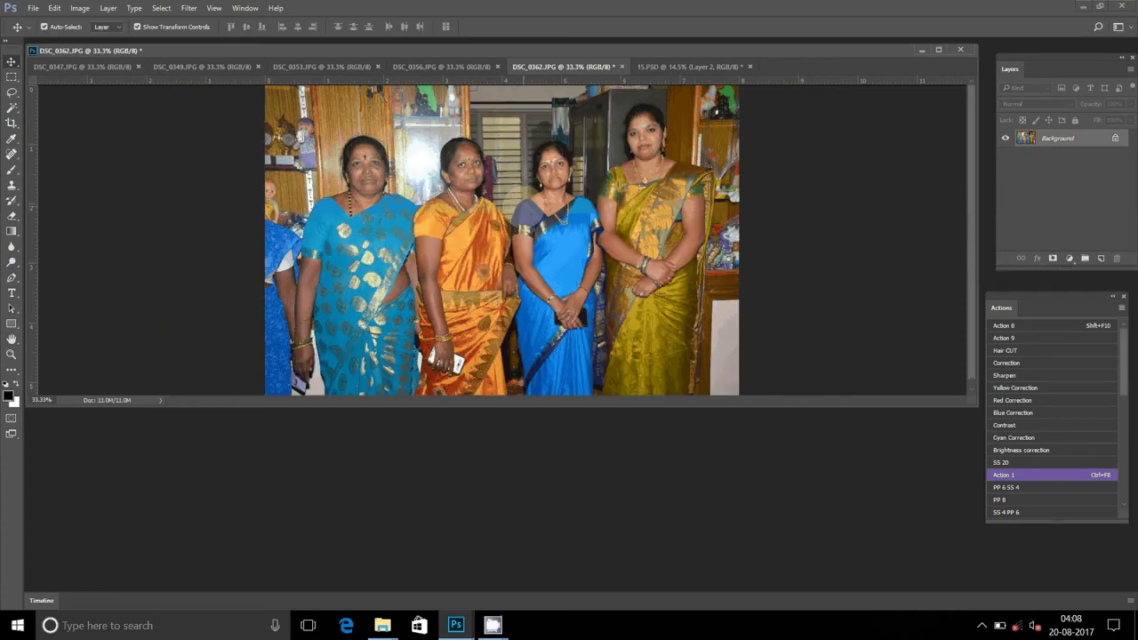
pyautogui.click(162, 9)
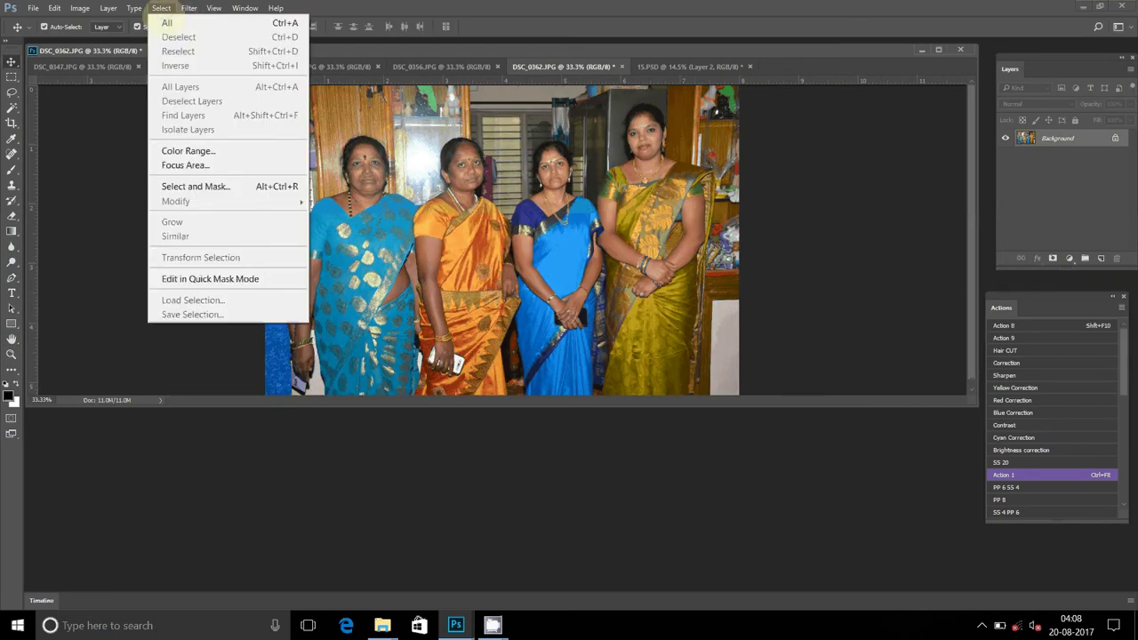
pyautogui.click(167, 22)
pyautogui.click(54, 8)
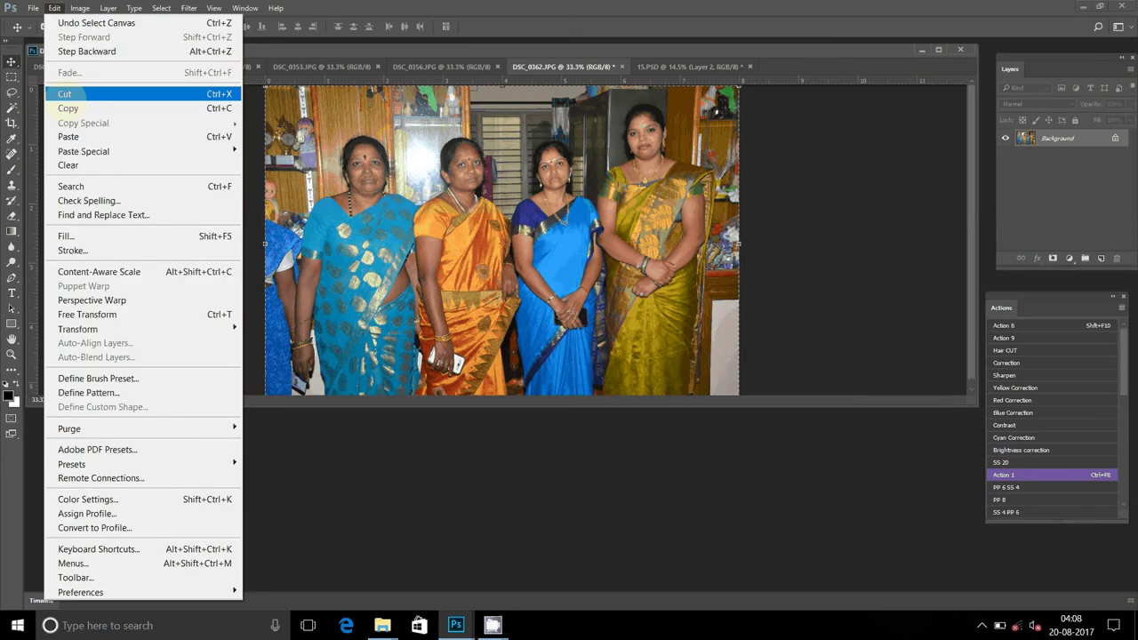
pyautogui.click(64, 94)
pyautogui.click(621, 67)
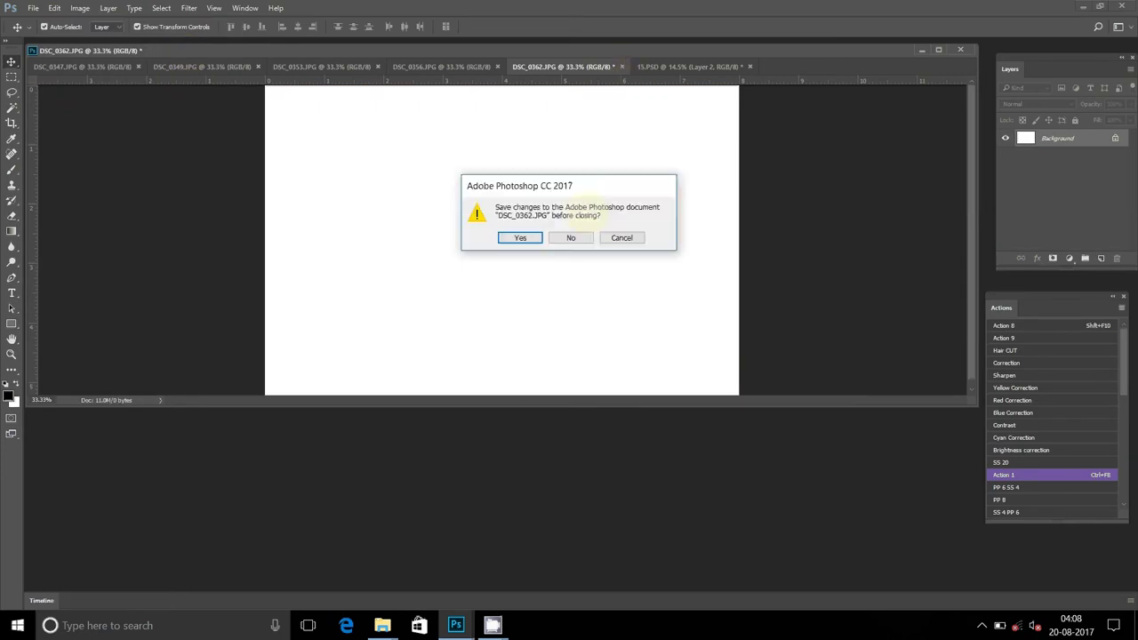
pyautogui.click(570, 238)
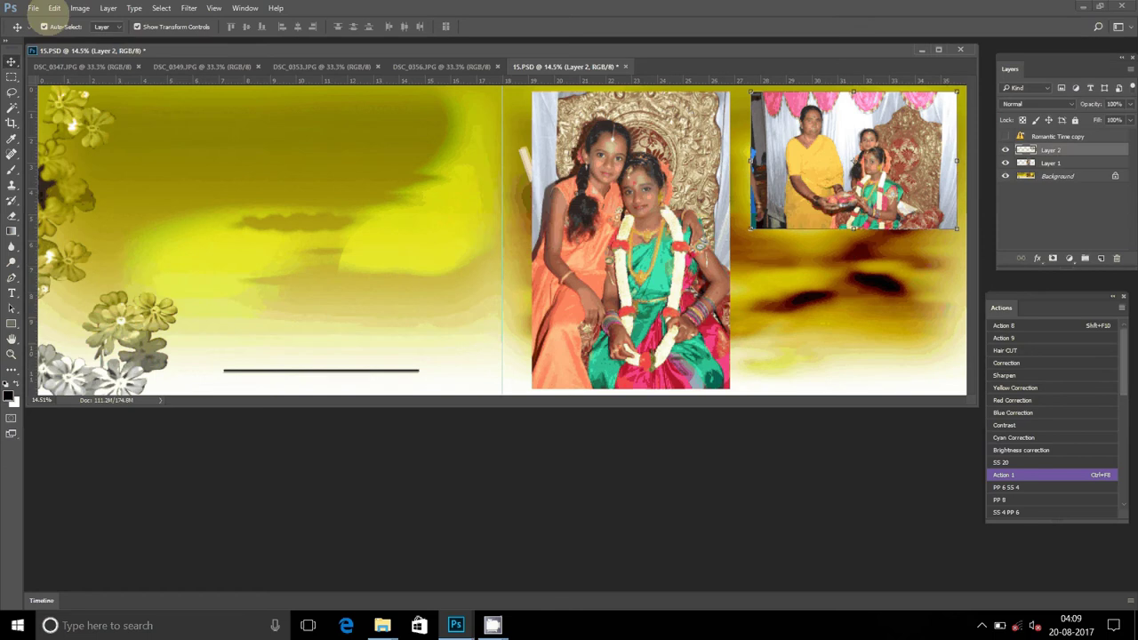
# Paste DSC_0362 at the right page's lower-right and nudge the top-right photo down
pyautogui.click(54, 8)
pyautogui.moveTo(84, 122)
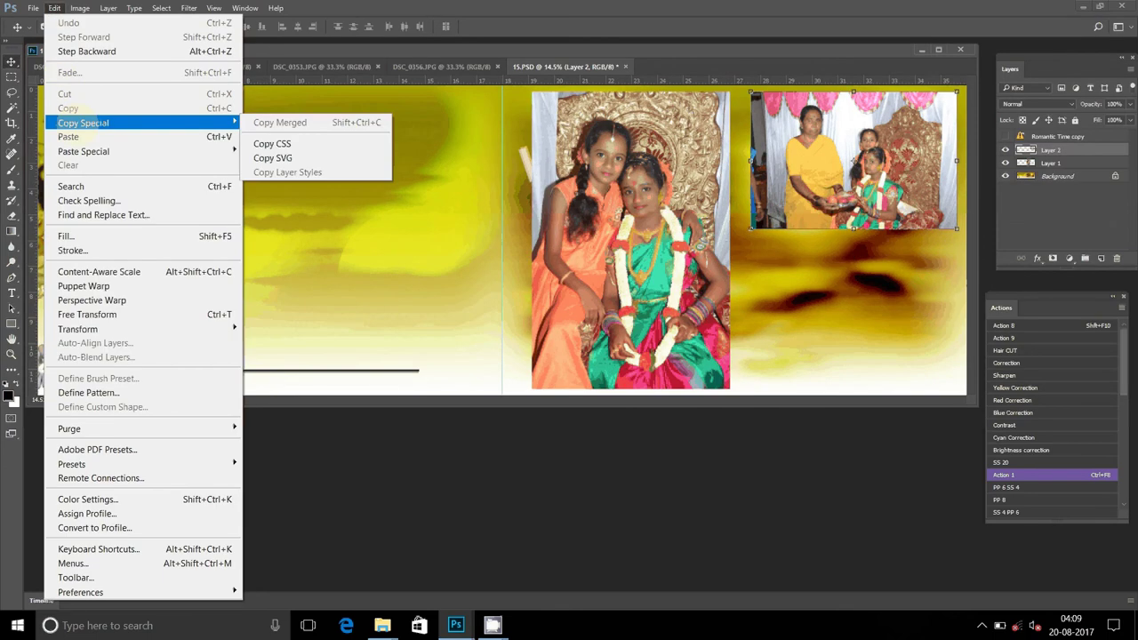
pyautogui.click(71, 136)
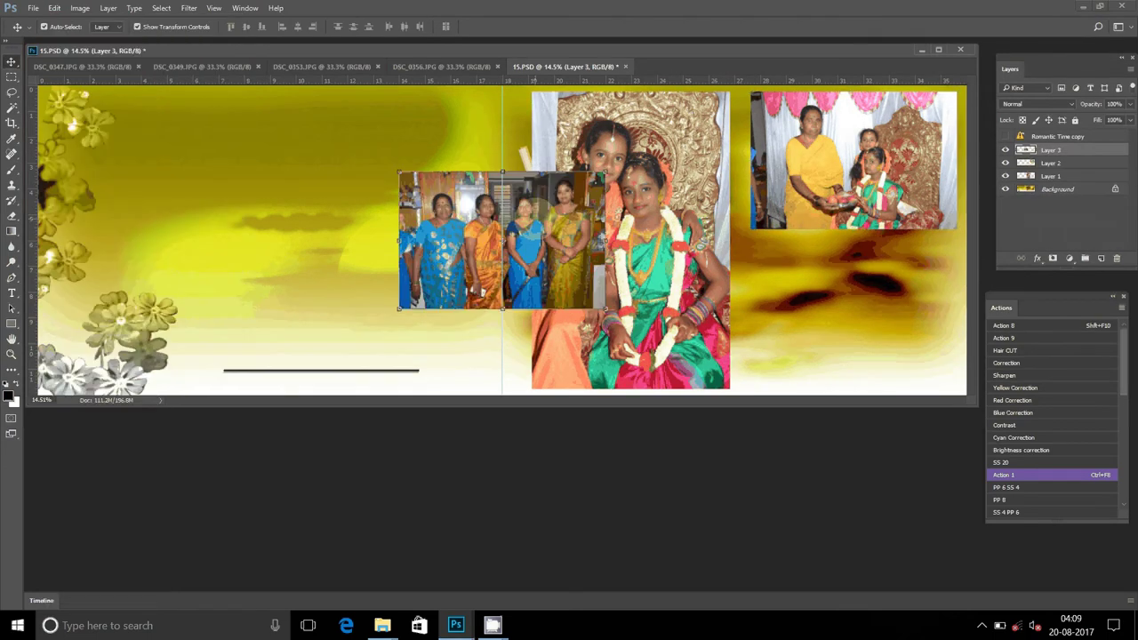
pyautogui.moveTo(544, 181); pyautogui.dragTo(899, 256)
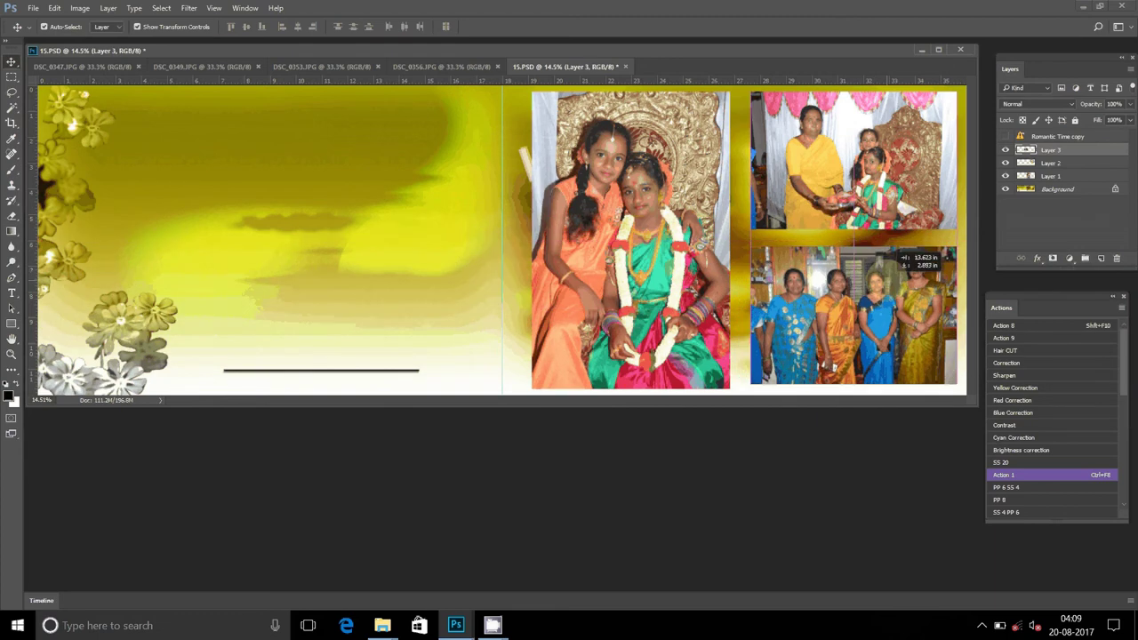
pyautogui.click(851, 153)
pyautogui.moveTo(851, 153); pyautogui.dragTo(850, 160)
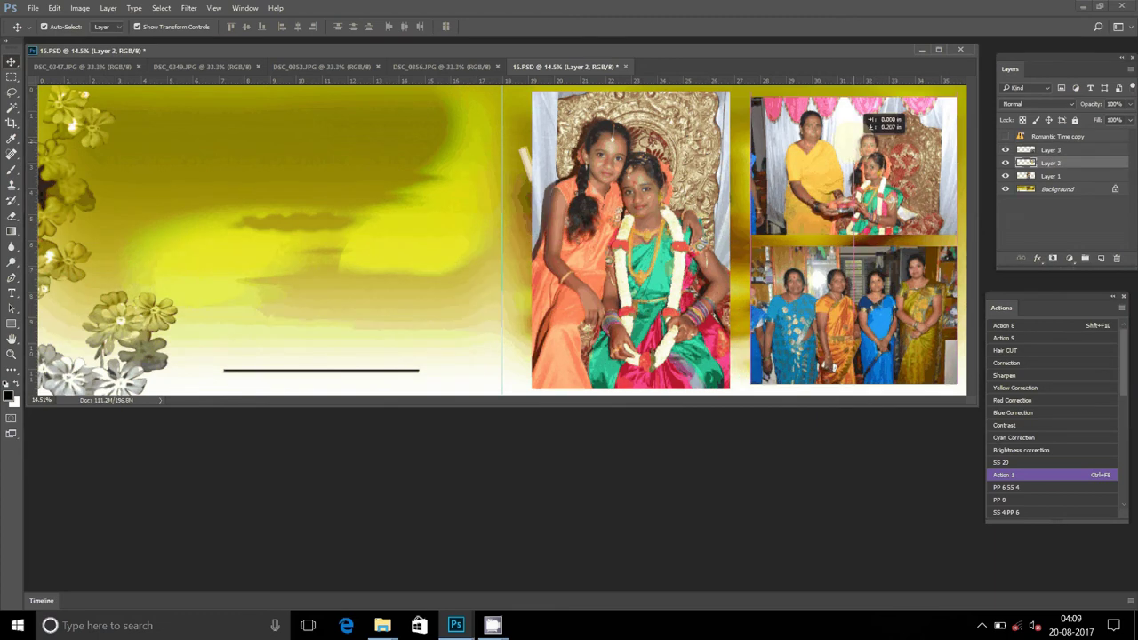
# Resize DSC_0356 to 8 inches wide, cut the whole image, and close it unsaved
pyautogui.hotkey('ctrl', 'shift', 'Tab')
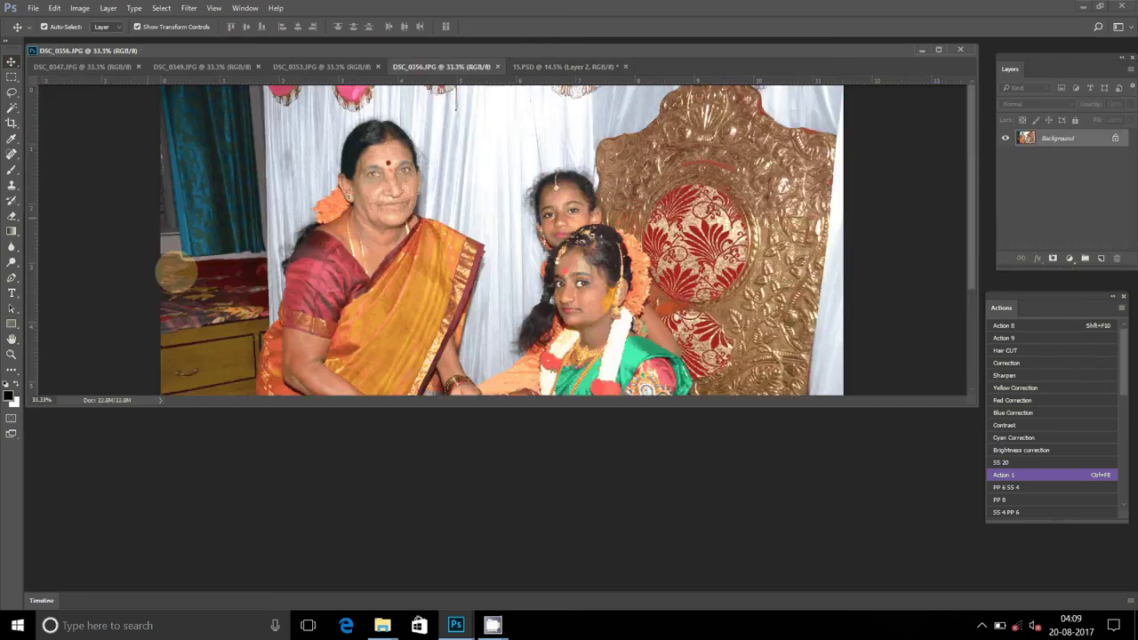
pyautogui.click(79, 8)
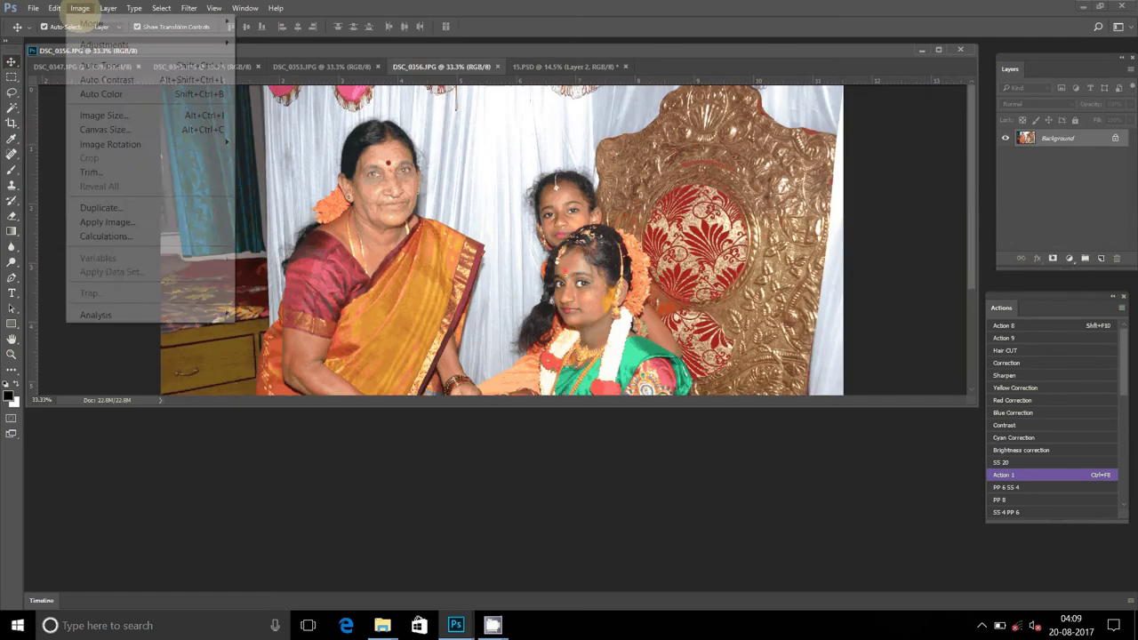
pyautogui.click(104, 114)
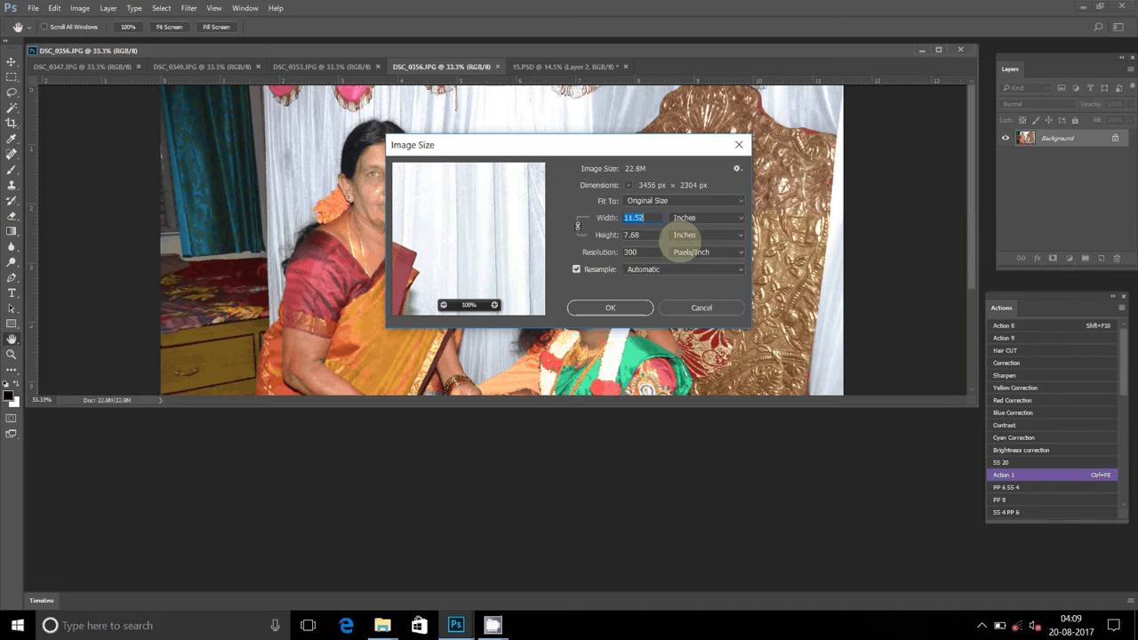
pyautogui.write('8')
pyautogui.click(609, 308)
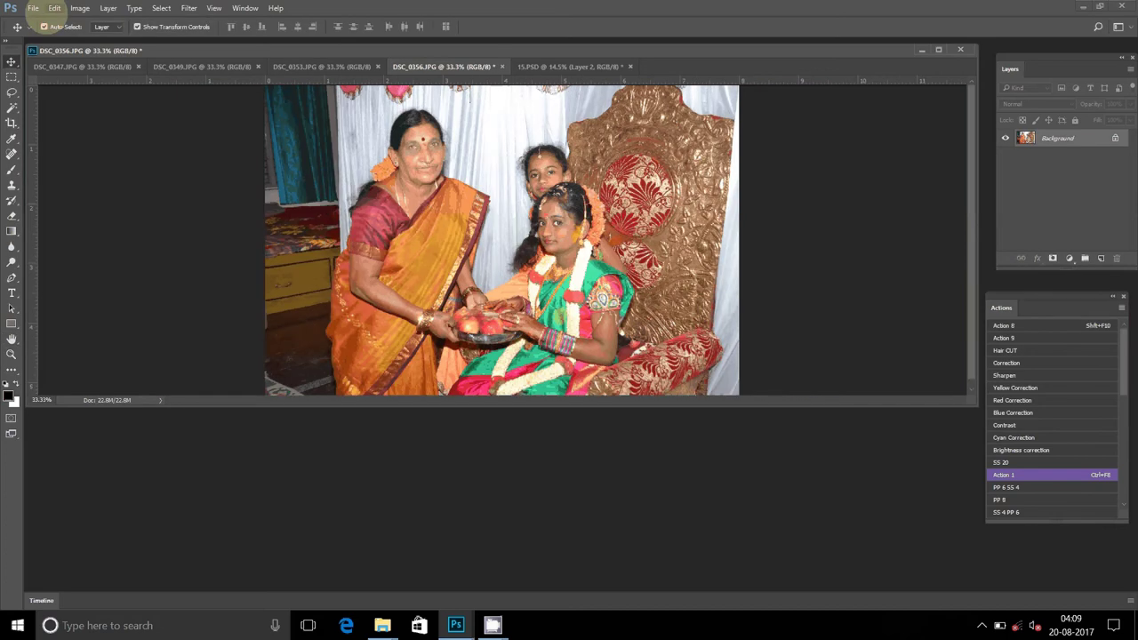
pyautogui.click(161, 8)
pyautogui.click(167, 22)
pyautogui.click(54, 8)
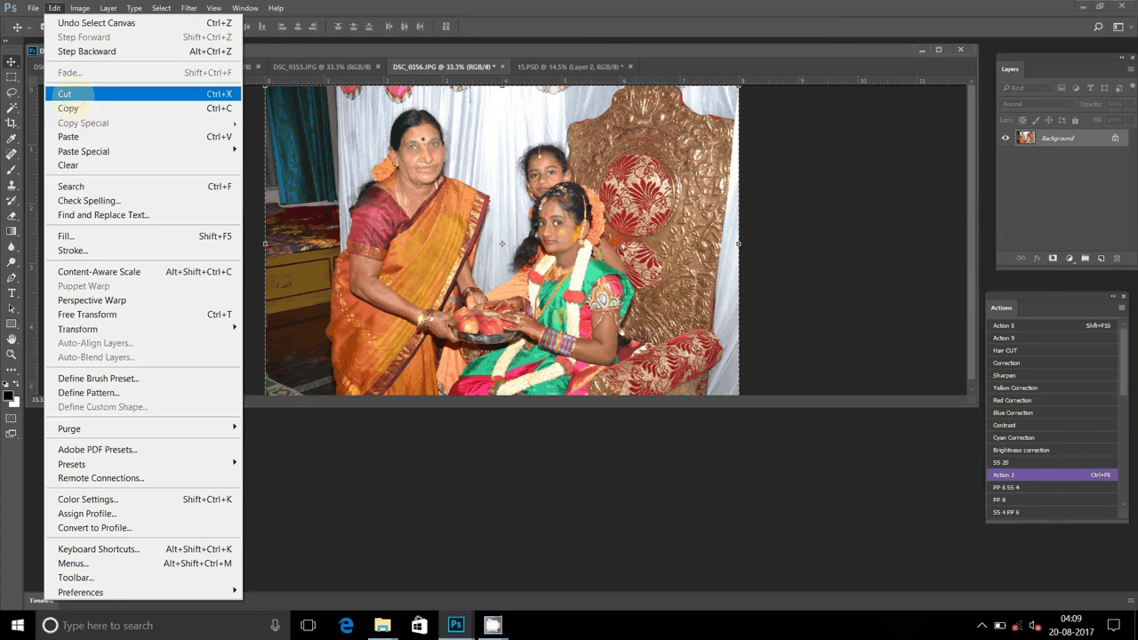
pyautogui.click(64, 93)
pyautogui.click(502, 66)
pyautogui.click(569, 236)
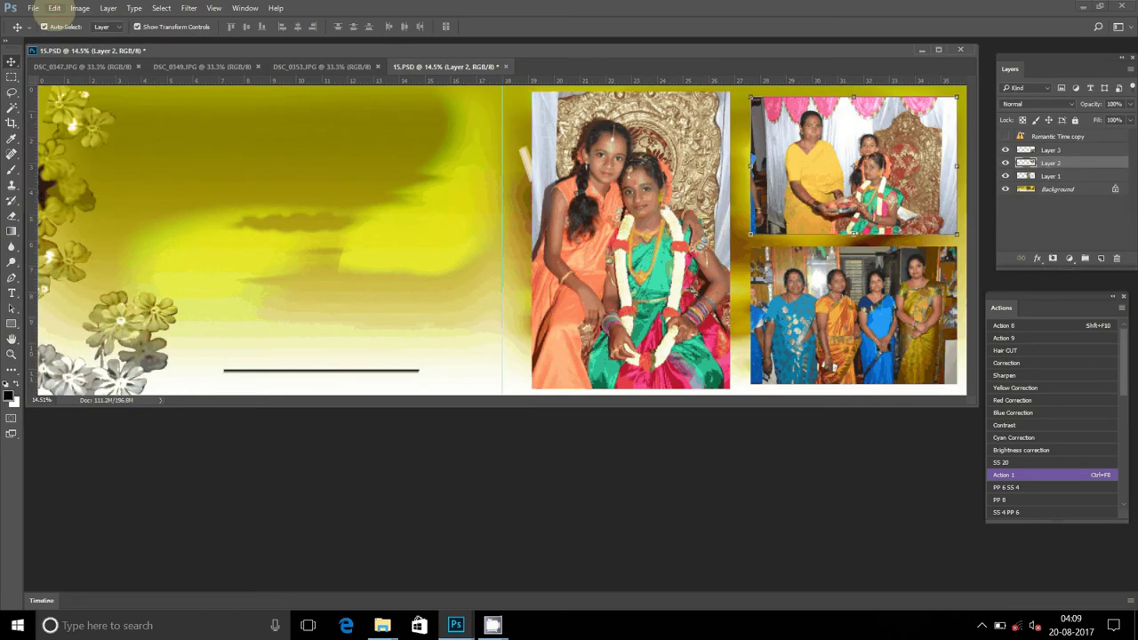
# Paste DSC_0356 into the spread and settle it at the top of the left page
pyautogui.click(55, 8)
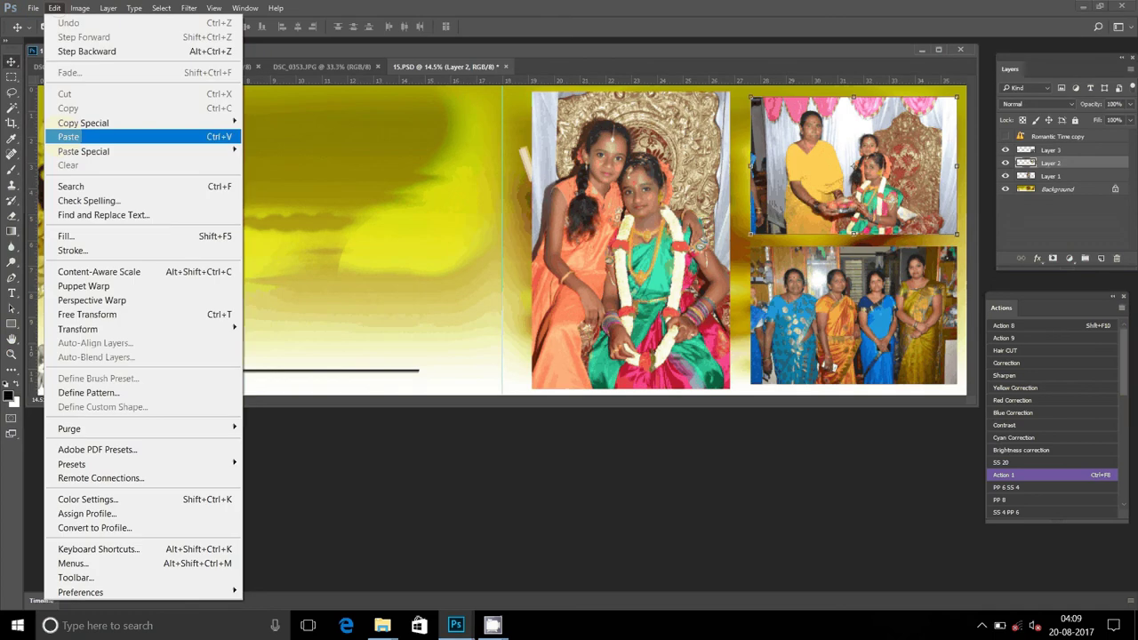
pyautogui.click(68, 136)
pyautogui.moveTo(581, 183); pyautogui.dragTo(454, 103)
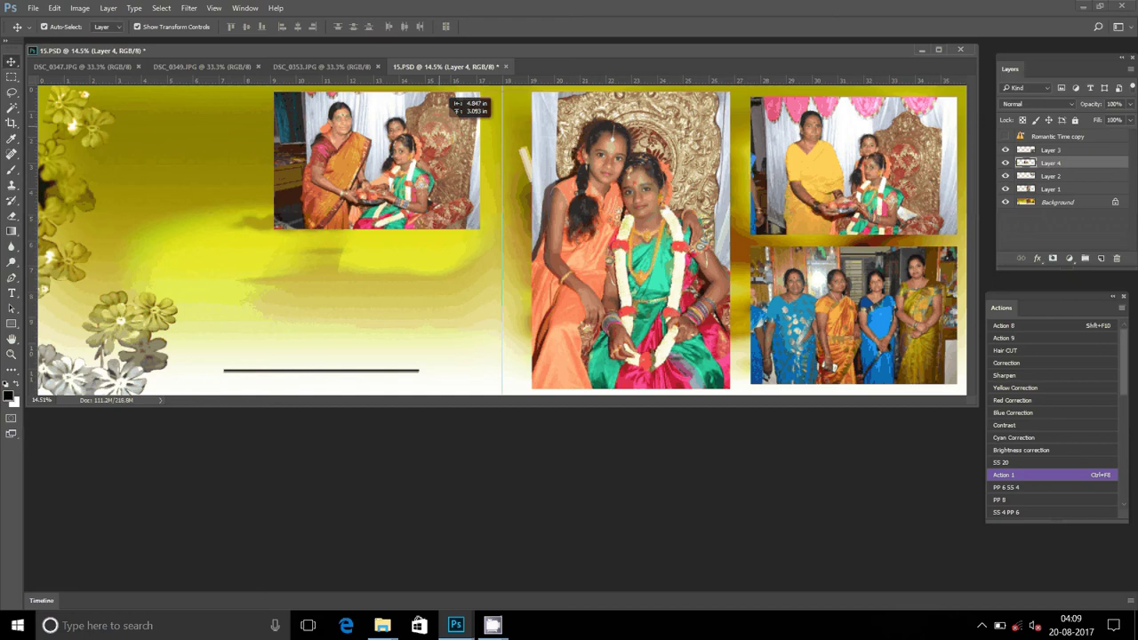
pyautogui.moveTo(451, 102); pyautogui.dragTo(452, 102)
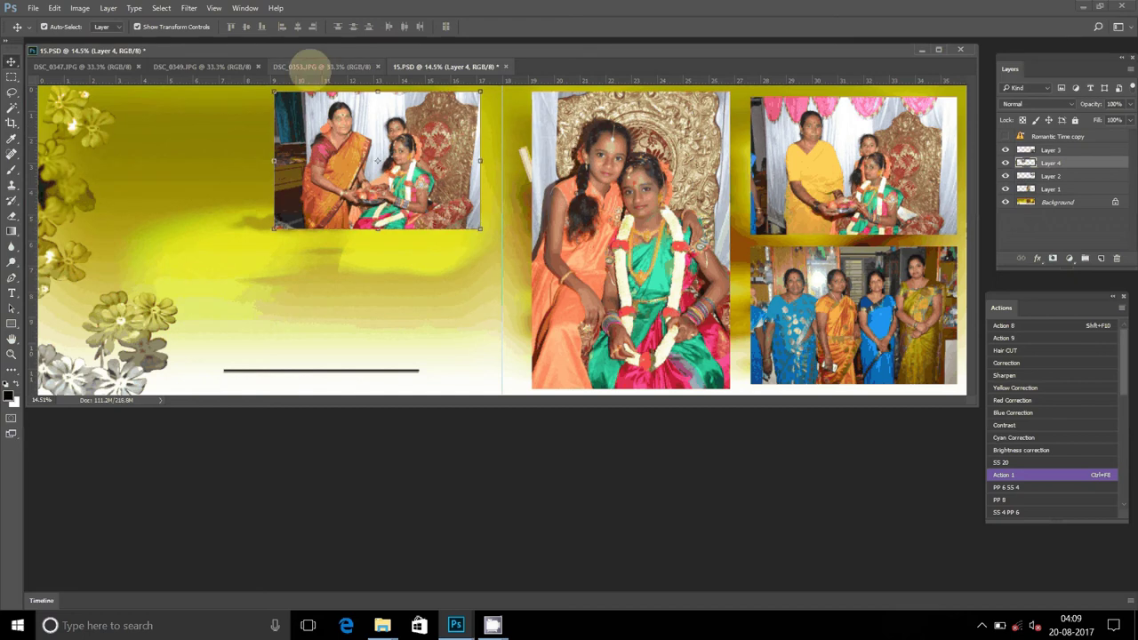
pyautogui.click(303, 66)
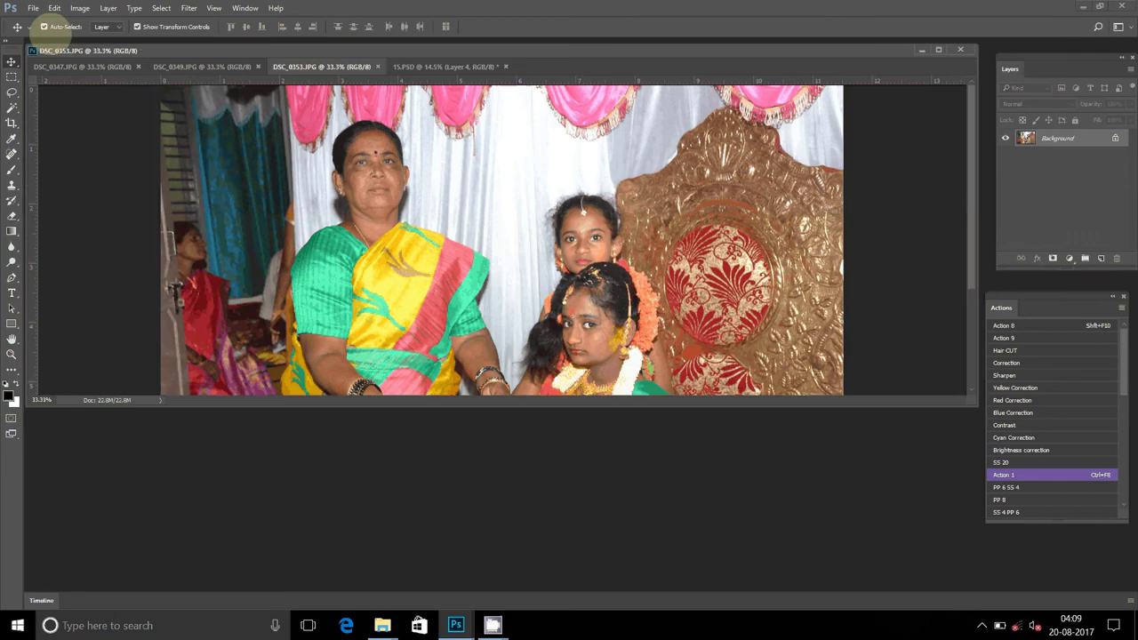
# Resize DSC_0353 to 8 inches wide, cut the whole image, and close it unsaved
pyautogui.click(79, 8)
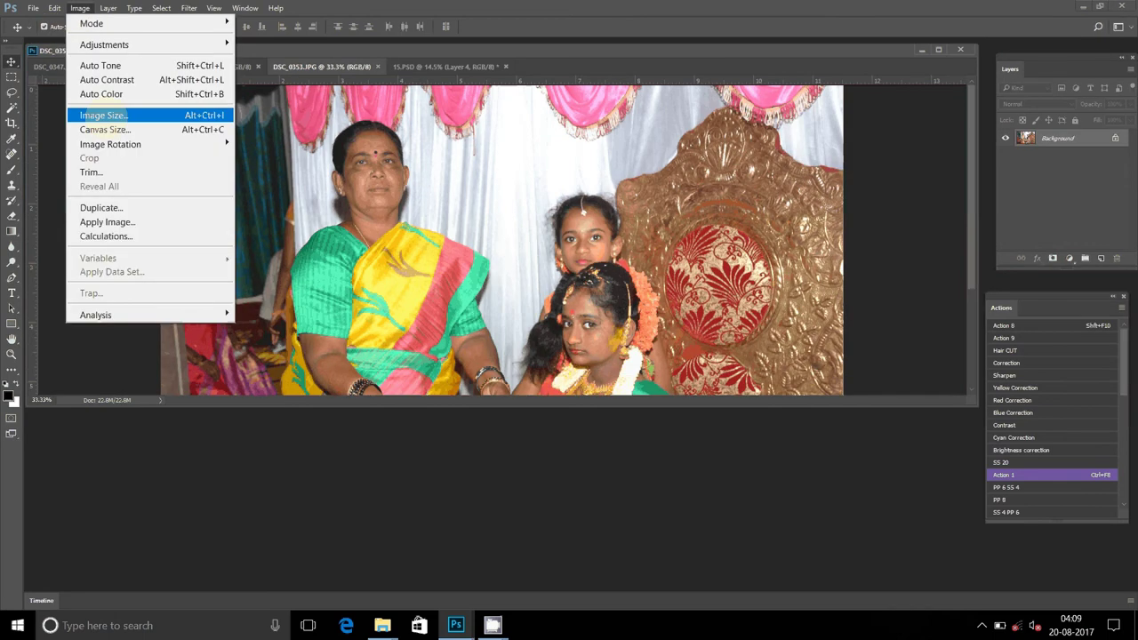
pyautogui.click(115, 117)
pyautogui.write('8')
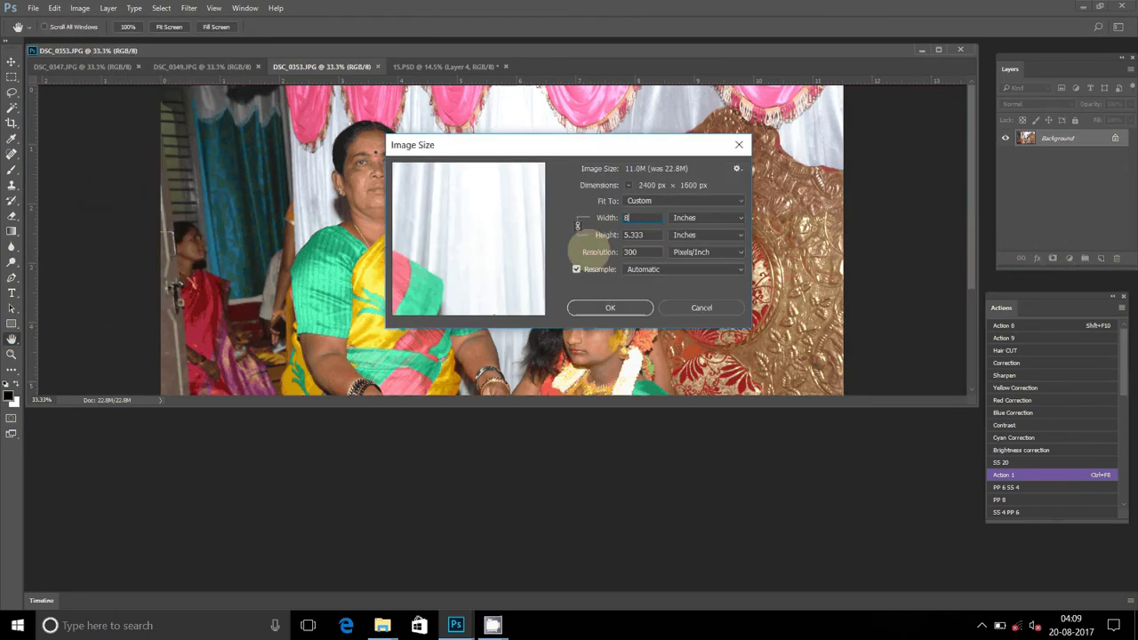
pyautogui.press('Return')
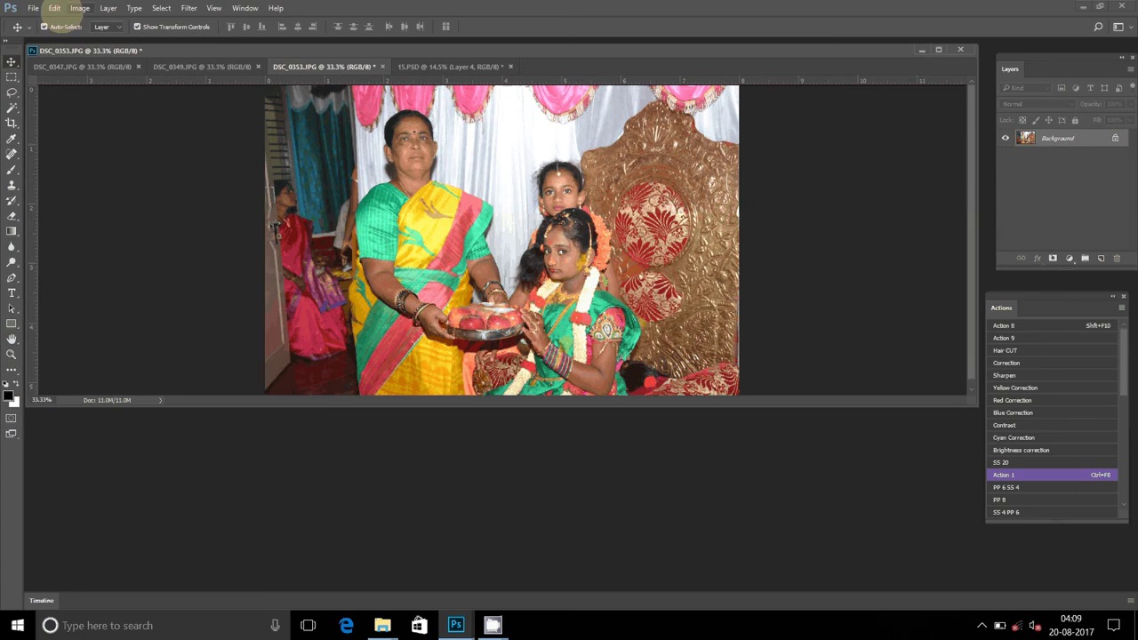
pyautogui.click(54, 8)
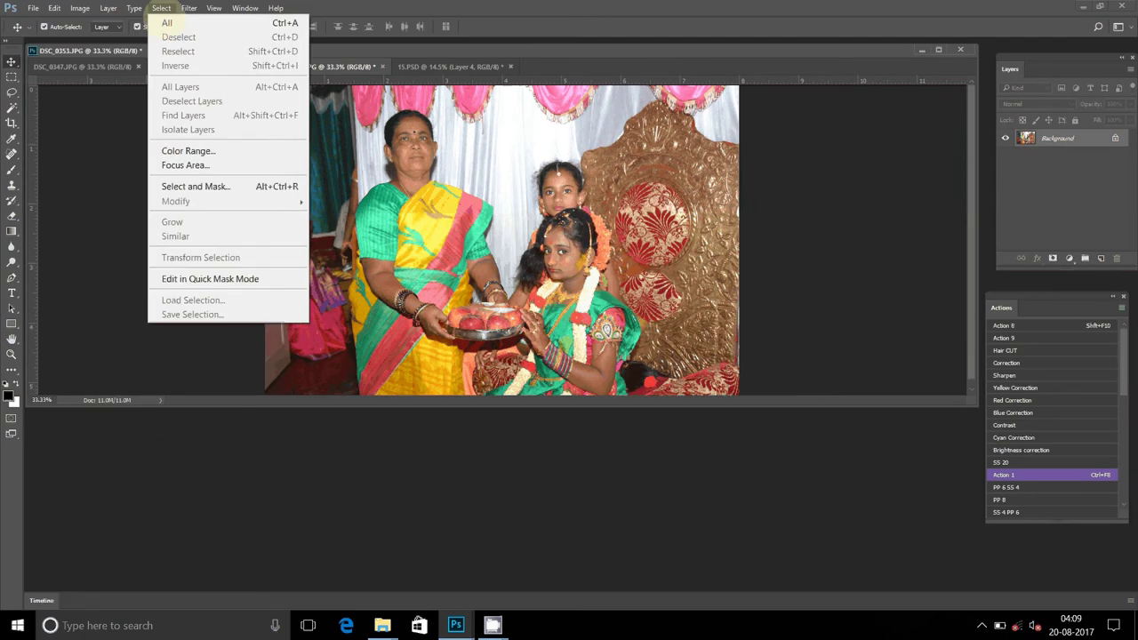
pyautogui.click(166, 22)
pyautogui.click(54, 8)
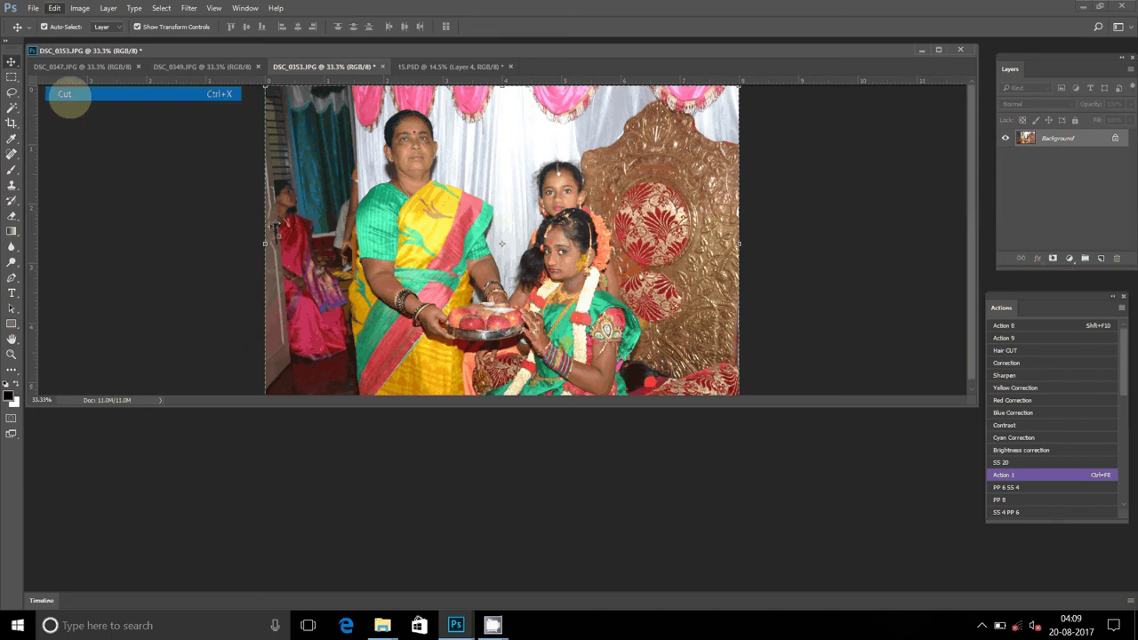
pyautogui.click(64, 95)
pyautogui.click(382, 66)
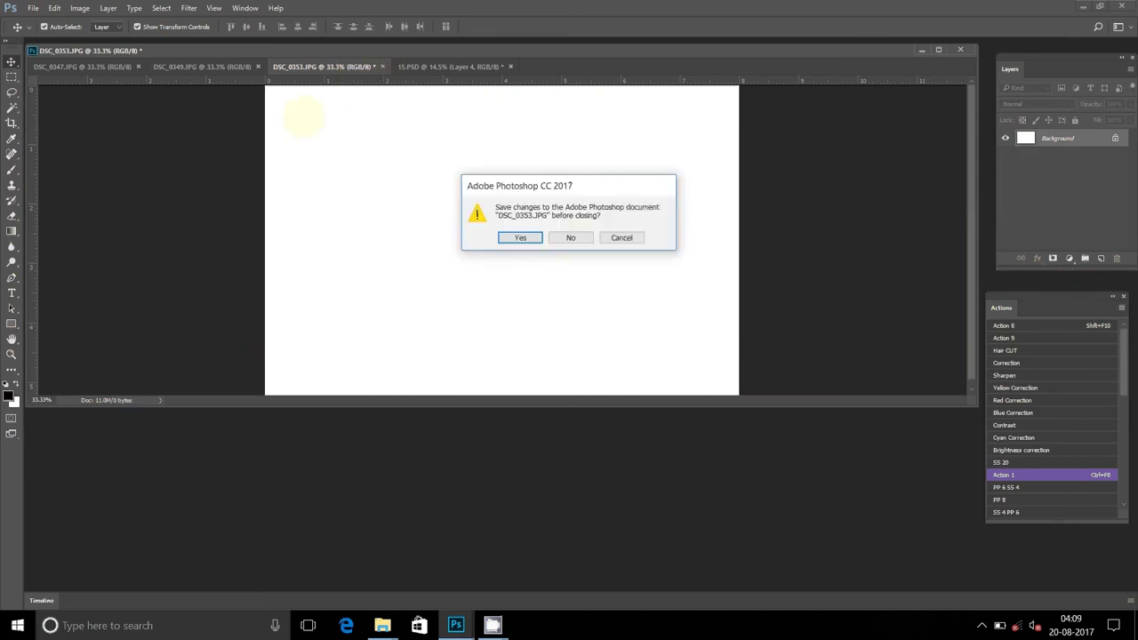
pyautogui.click(571, 238)
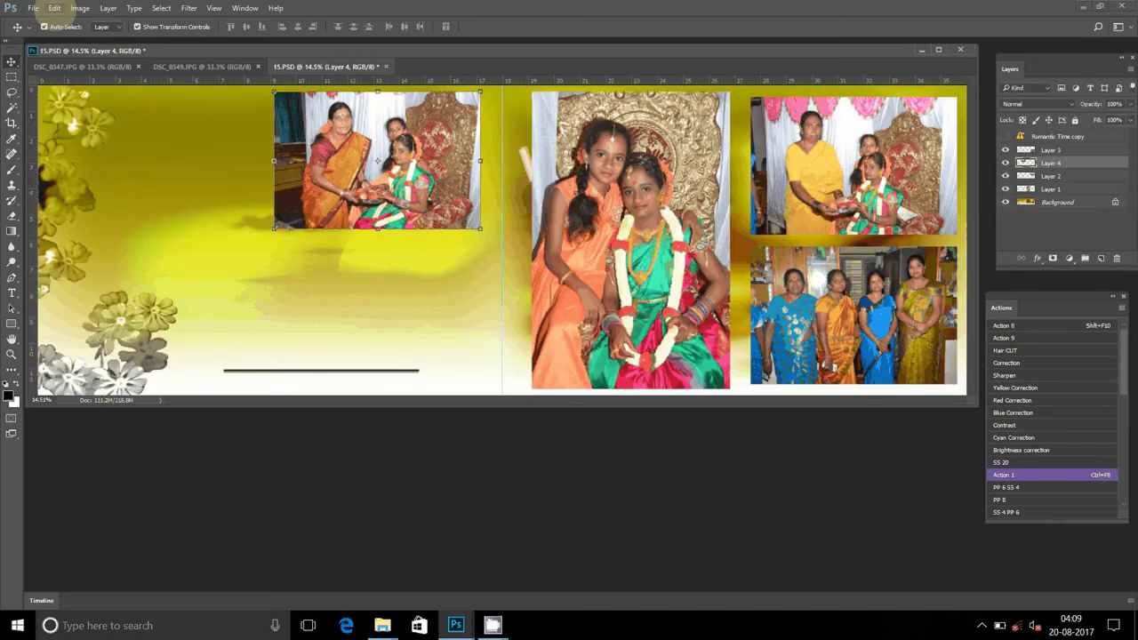
# Paste DSC_0353 below the top-left photo and align the two left-page photos
pyautogui.hotkey('ctrl', 'v')
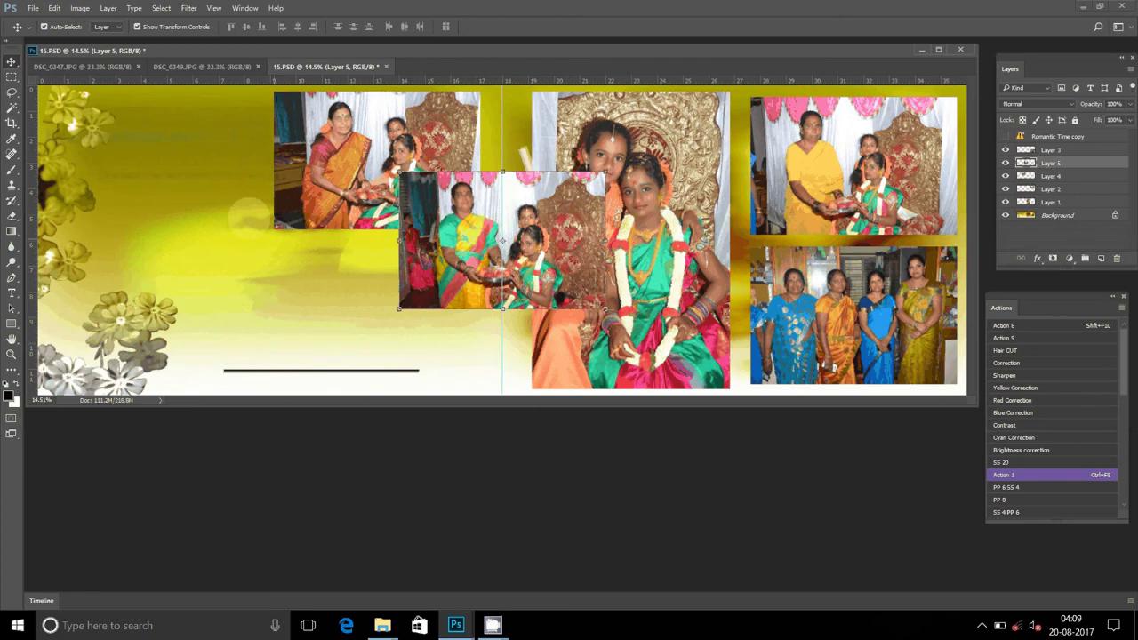
pyautogui.moveTo(480, 183); pyautogui.dragTo(377, 251)
pyautogui.moveTo(381, 251); pyautogui.dragTo(359, 255)
pyautogui.click(378, 161)
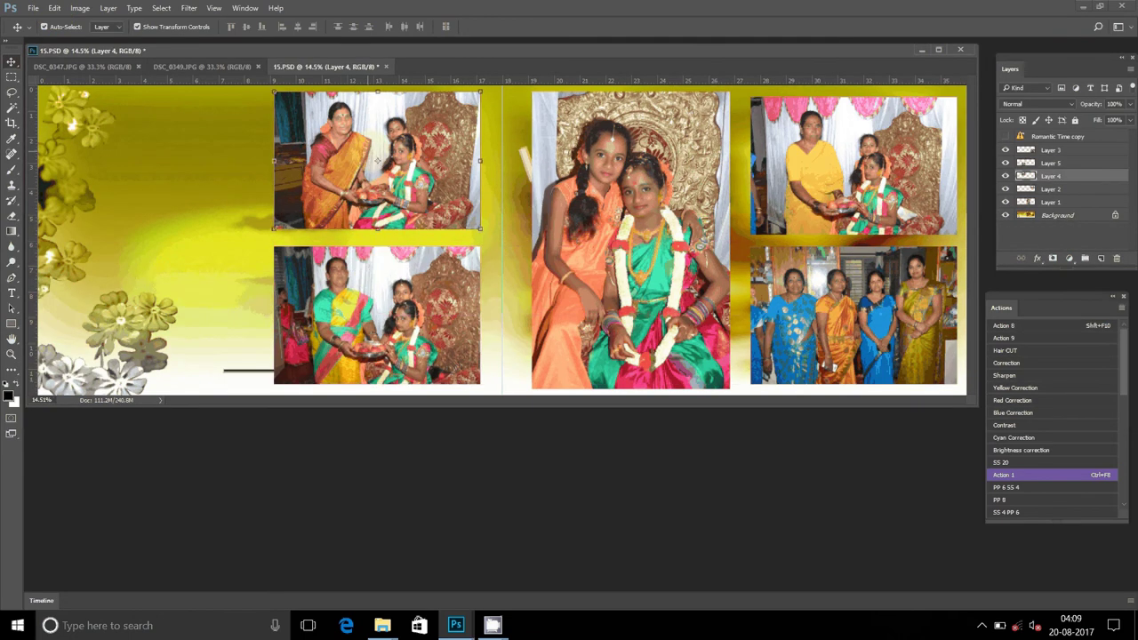
pyautogui.moveTo(377, 161); pyautogui.dragTo(377, 160)
pyautogui.click(200, 66)
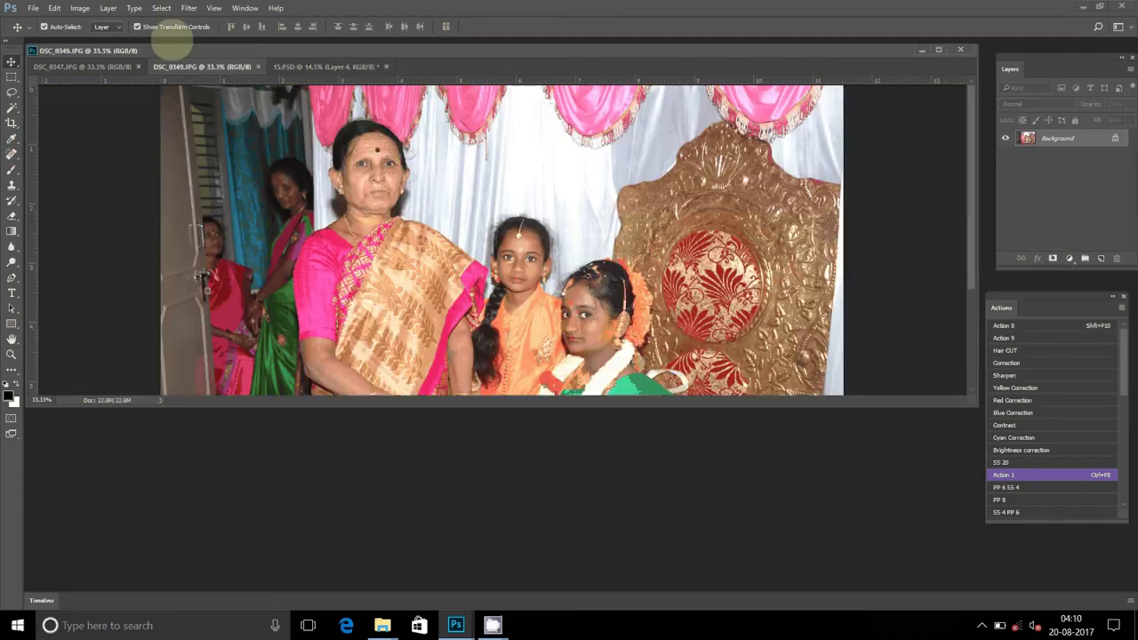
# Resize DSC_0349.JPG to 8 inches wide
pyautogui.click(80, 8)
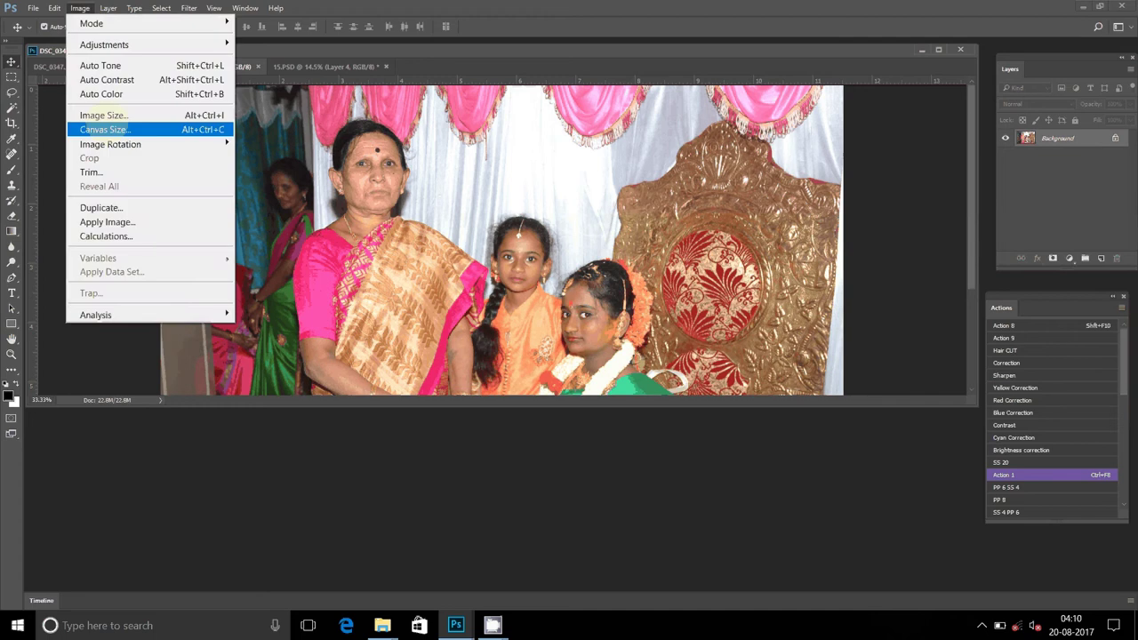
pyautogui.click(104, 114)
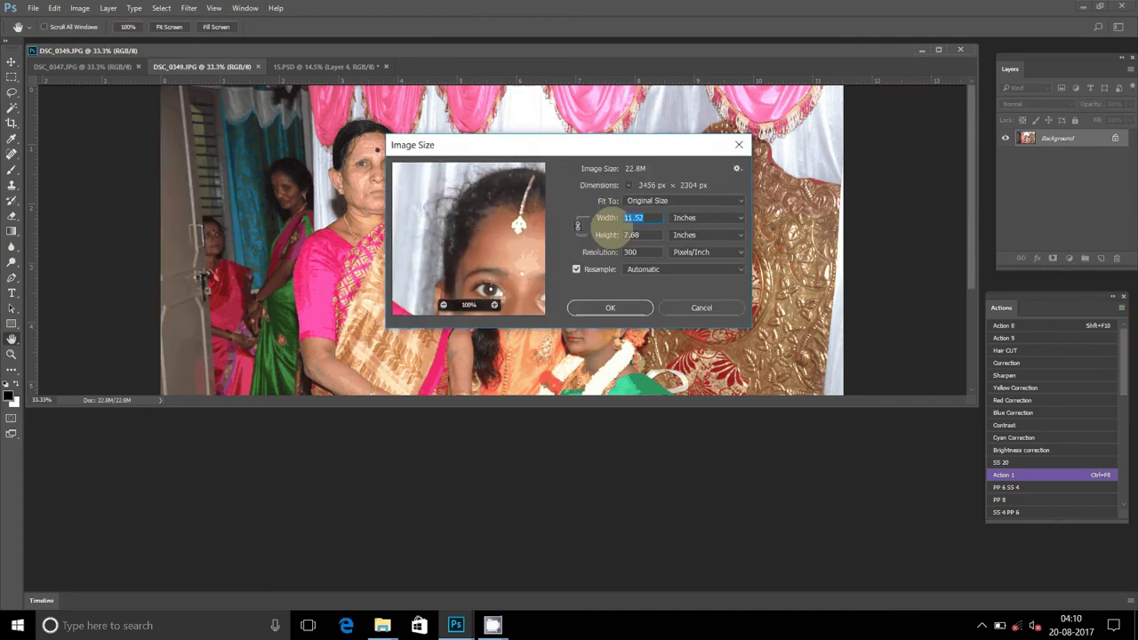
pyautogui.write('8')
pyautogui.click(610, 308)
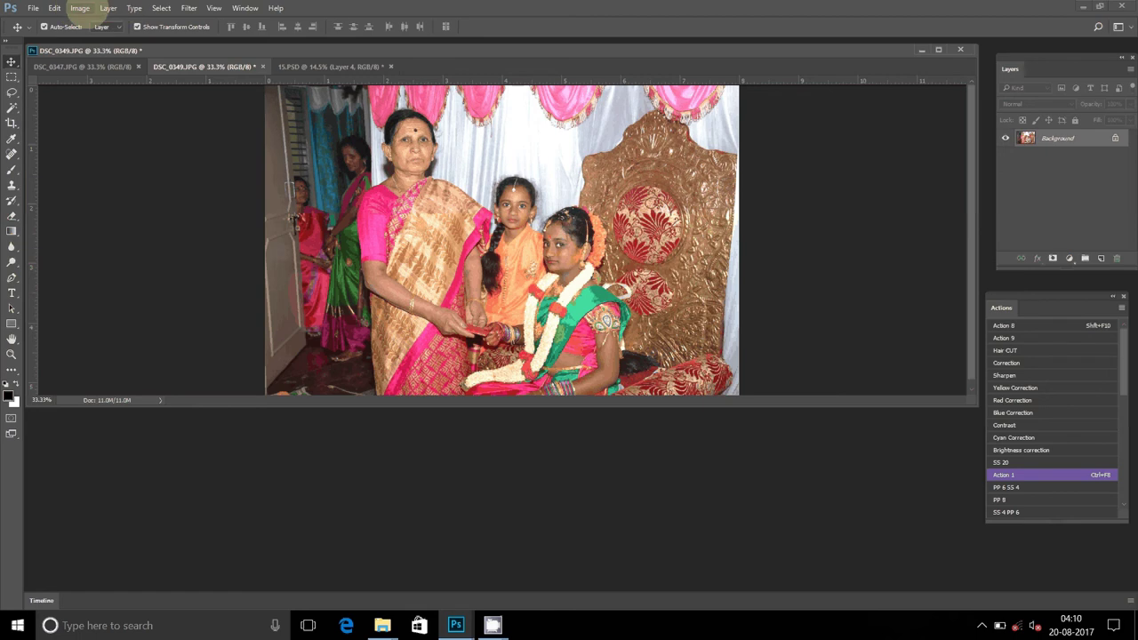
# Cut all of DSC_0349 to the clipboard and close it without saving
pyautogui.click(161, 8)
pyautogui.click(167, 23)
pyautogui.hotkey('alt', 'e')
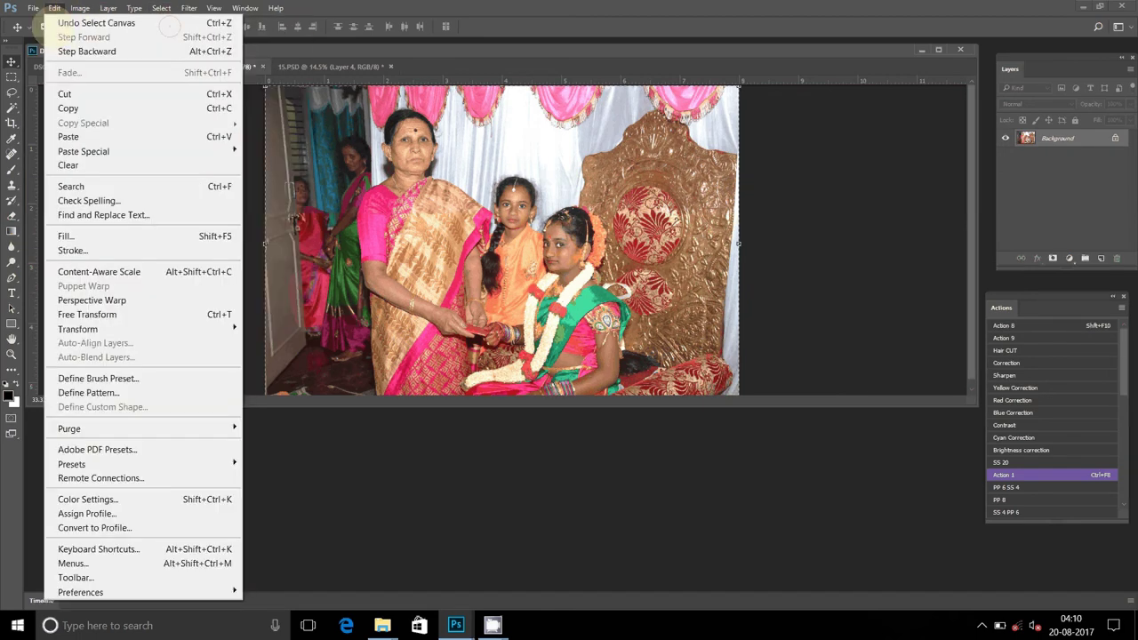
pyautogui.click(80, 95)
pyautogui.click(262, 67)
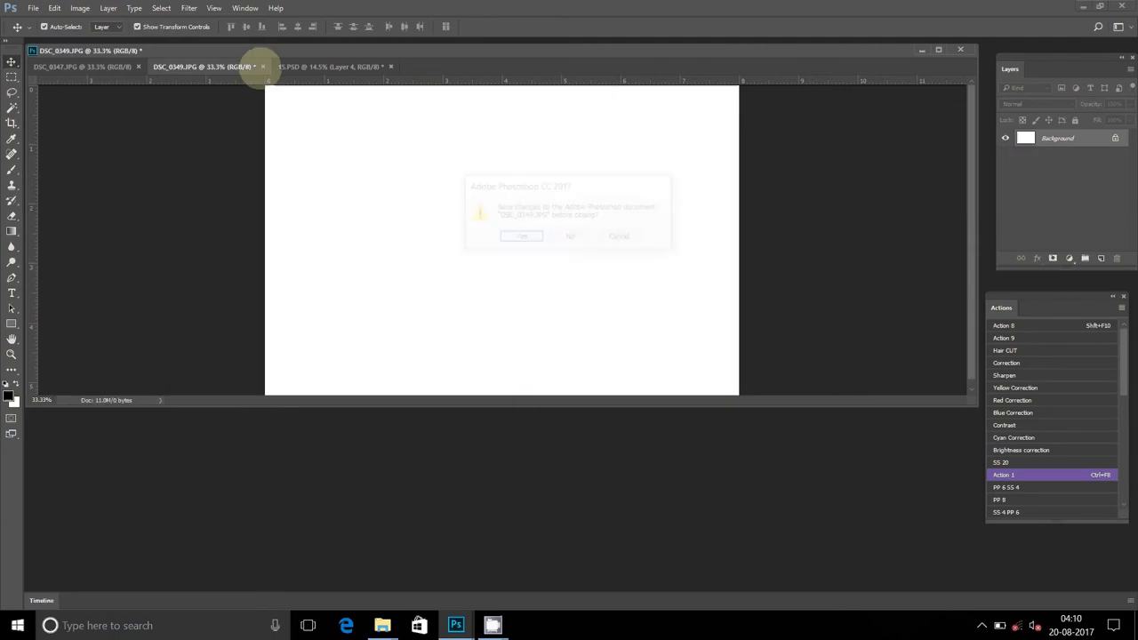
pyautogui.click(553, 236)
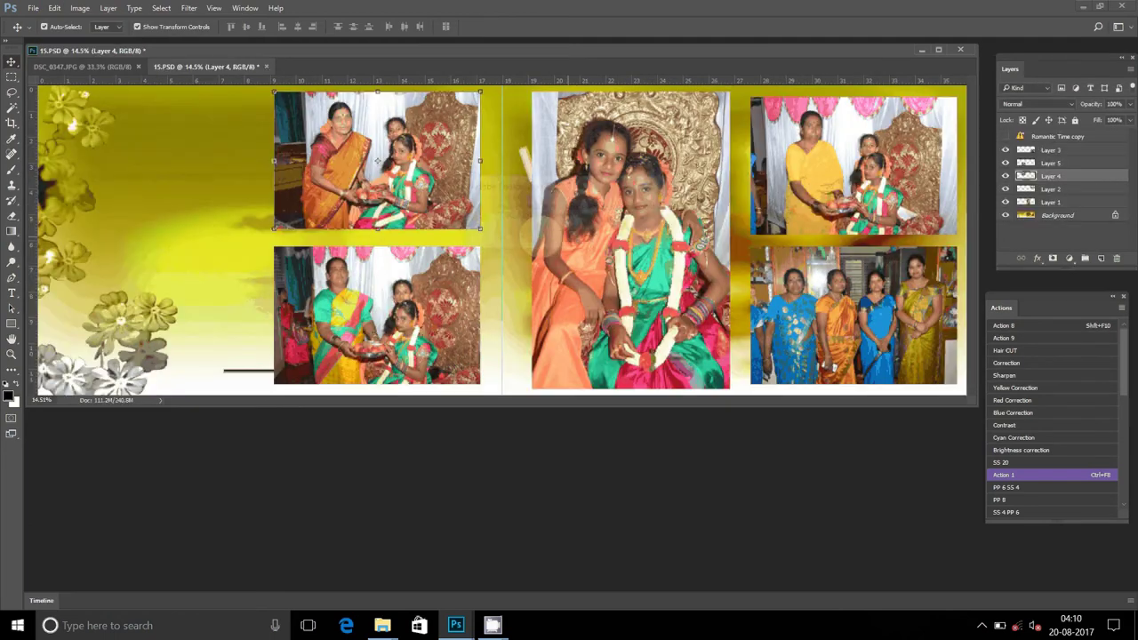
# Paste the photo into 15.PSD and move it to the left page's top-left corner
pyautogui.click(54, 8)
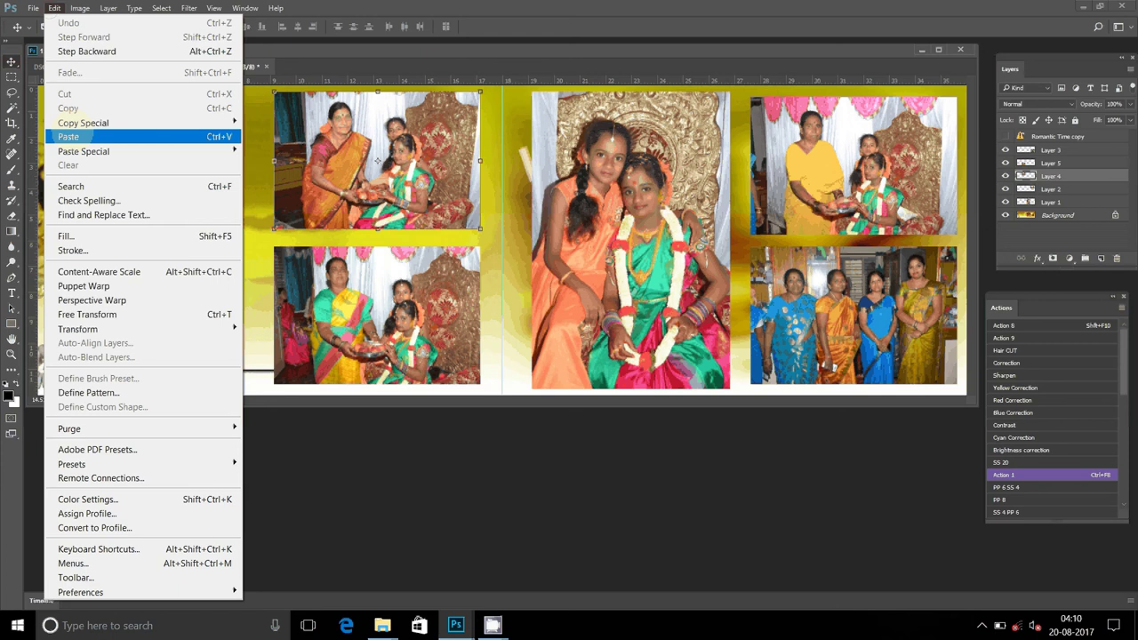
pyautogui.click(69, 136)
pyautogui.moveTo(560, 216); pyautogui.dragTo(224, 92)
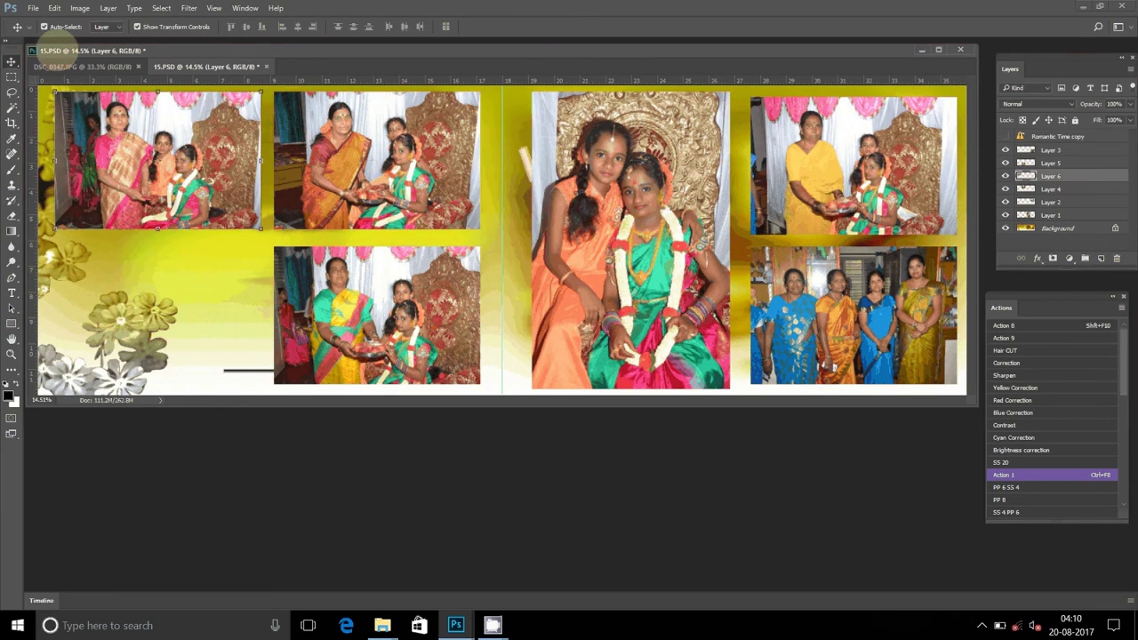
# Resize DSC_0347.JPG to 8 inches wide
pyautogui.hotkey('ctrl', 'Tab')
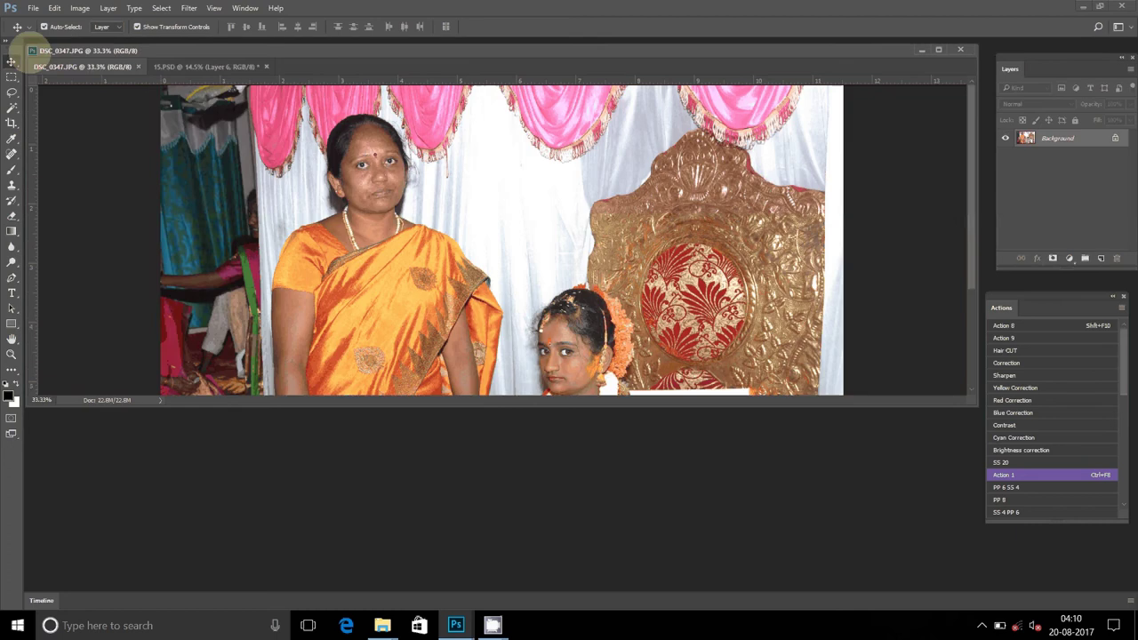
pyautogui.click(79, 8)
pyautogui.click(104, 115)
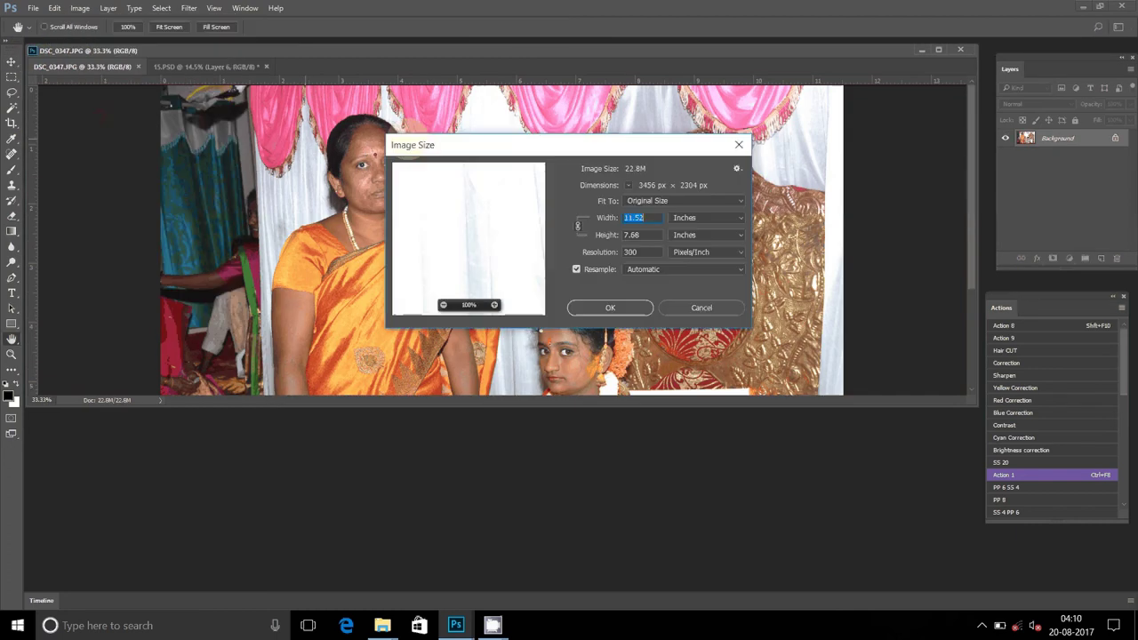
pyautogui.write('8')
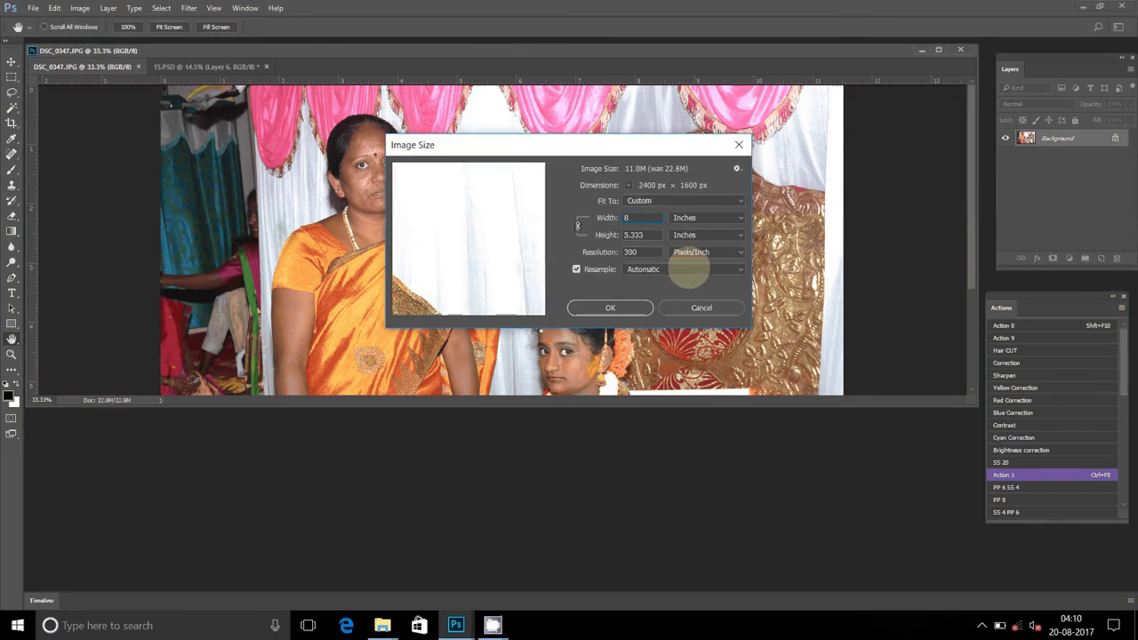
pyautogui.press('Return')
# Cut all of DSC_0347 to the clipboard and close it without saving
pyautogui.click(161, 8)
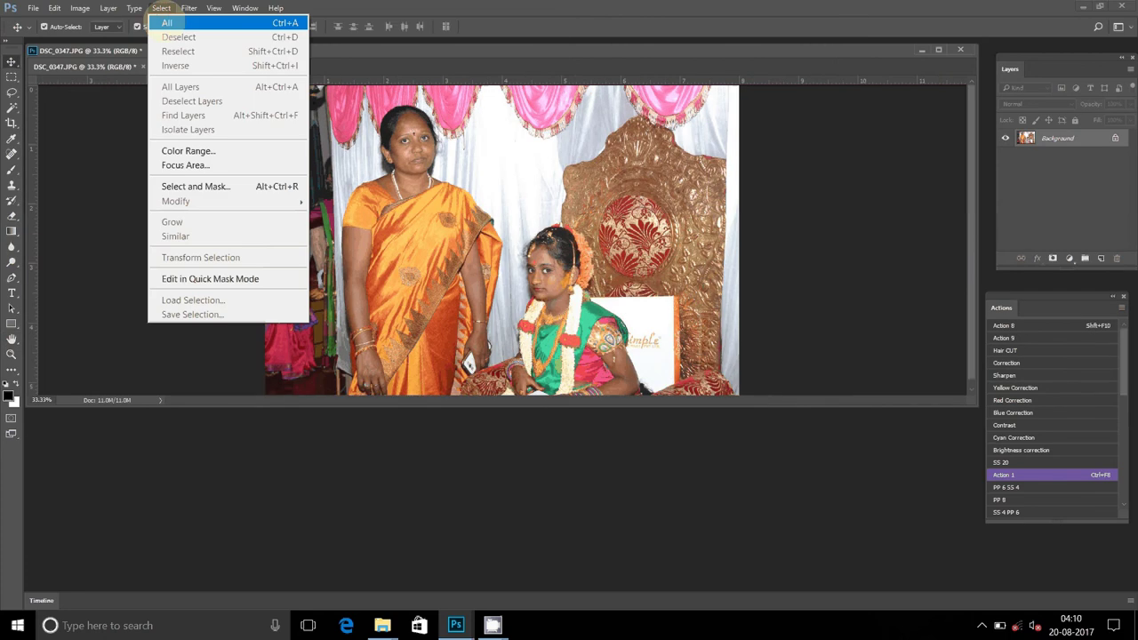
pyautogui.click(166, 22)
pyautogui.click(55, 8)
pyautogui.click(64, 93)
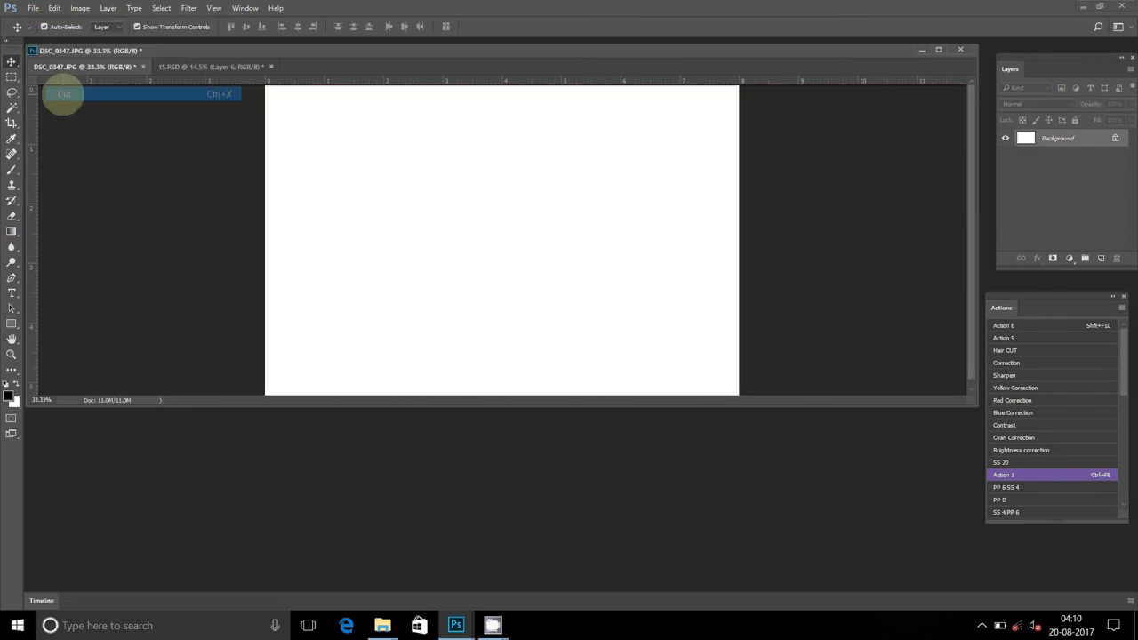
pyautogui.click(142, 67)
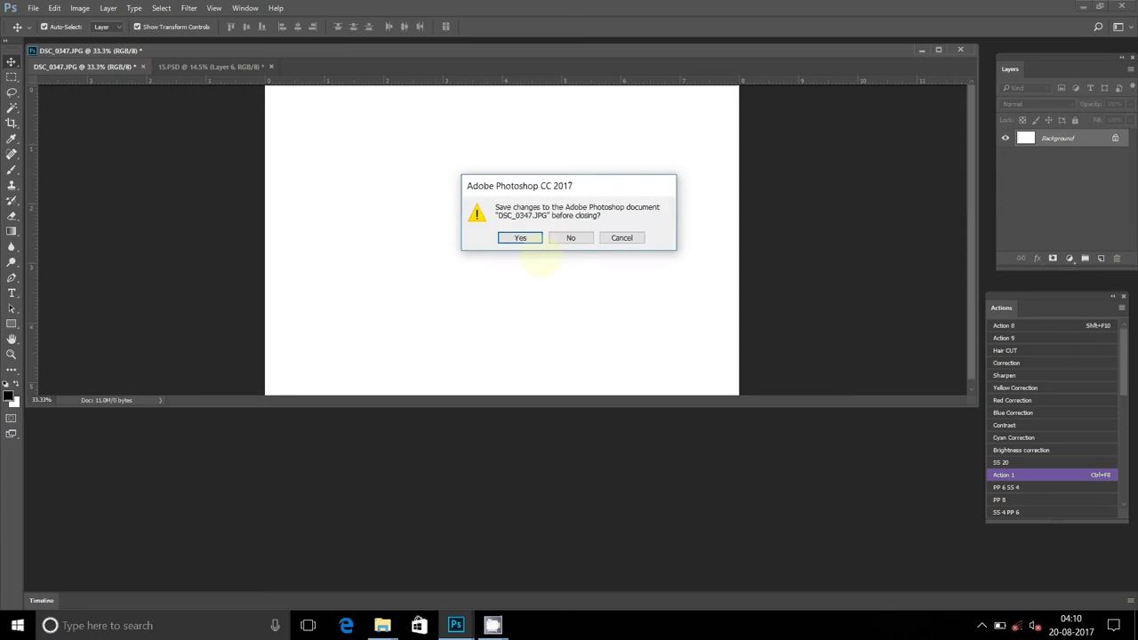
pyautogui.click(570, 236)
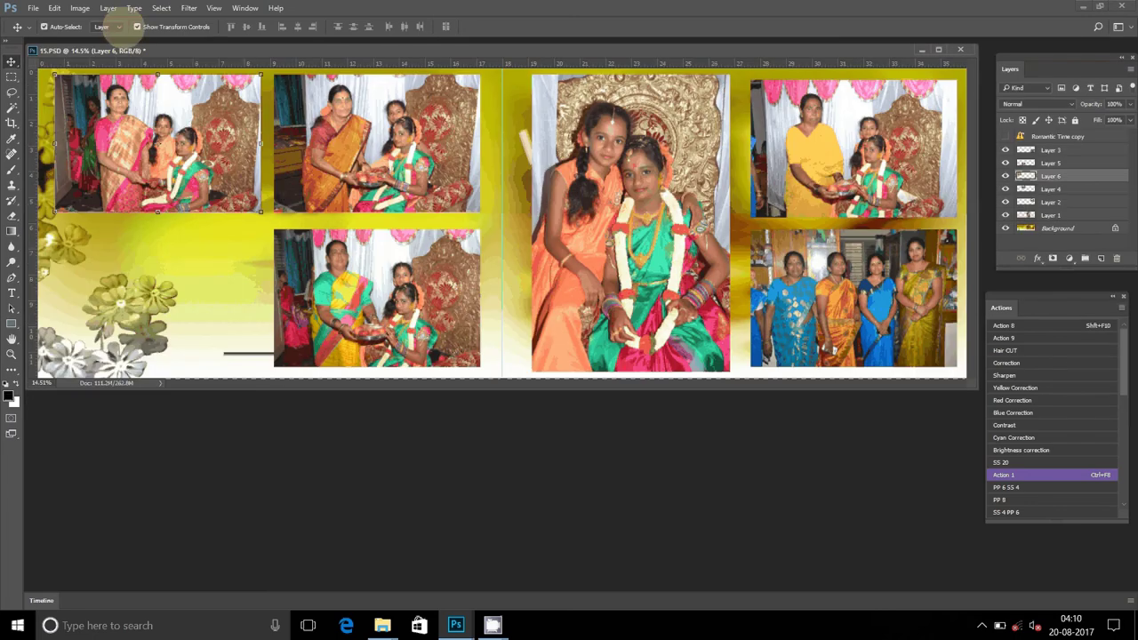
# Paste the photo into the spread's lower-left slot, then select the Background layer
pyautogui.click(54, 8)
pyautogui.click(67, 136)
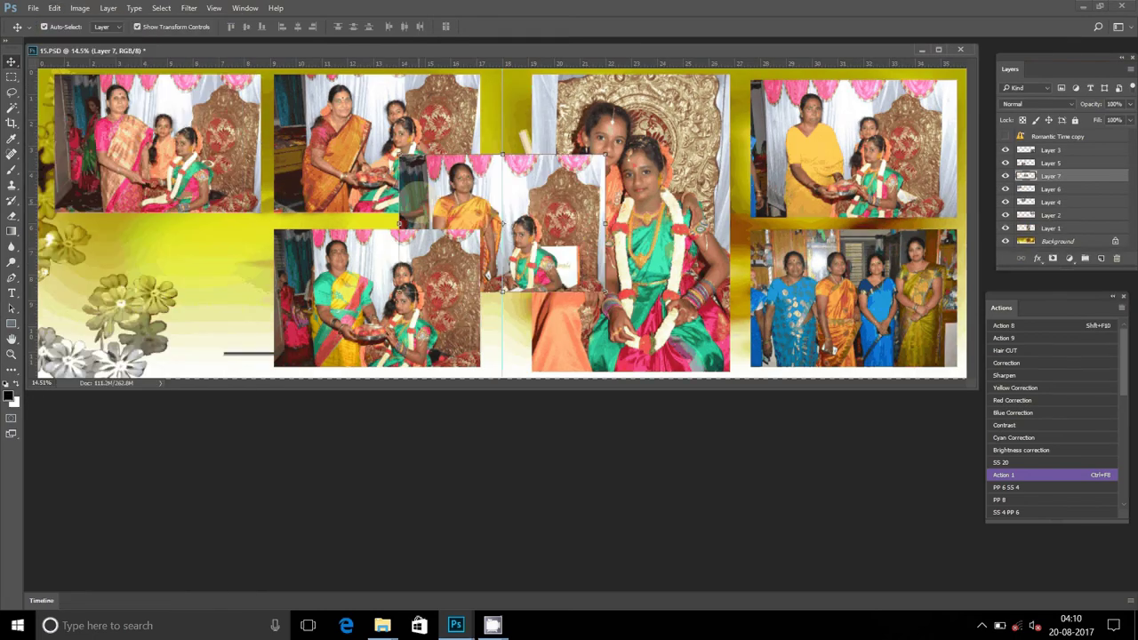
pyautogui.moveTo(575, 178); pyautogui.dragTo(233, 255)
pyautogui.rightClick(483, 189)
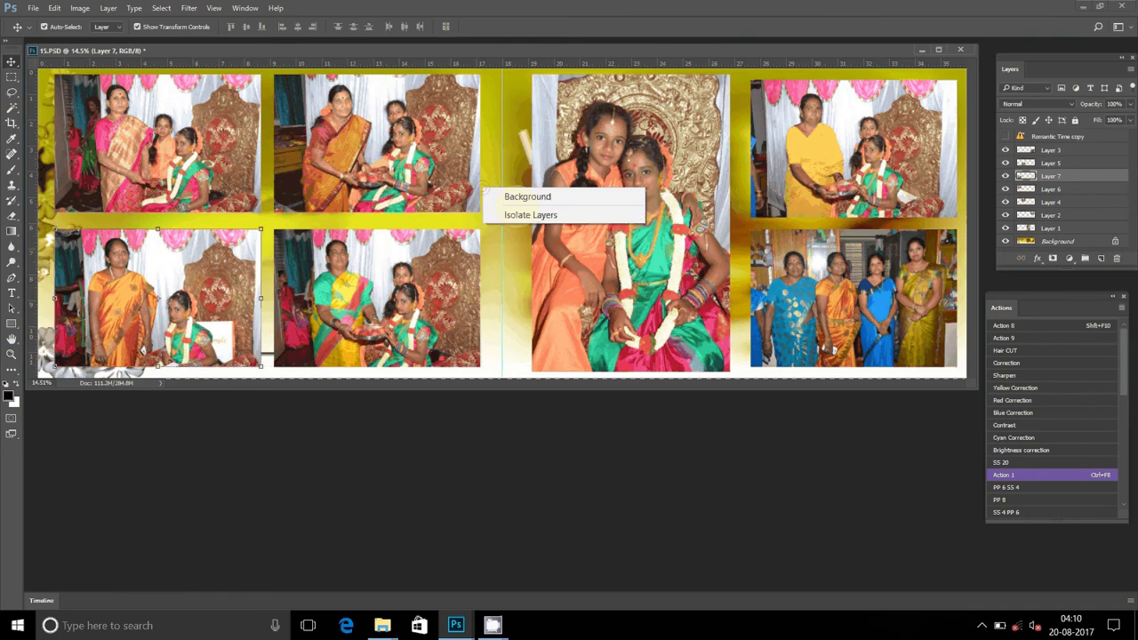
pyautogui.click(527, 197)
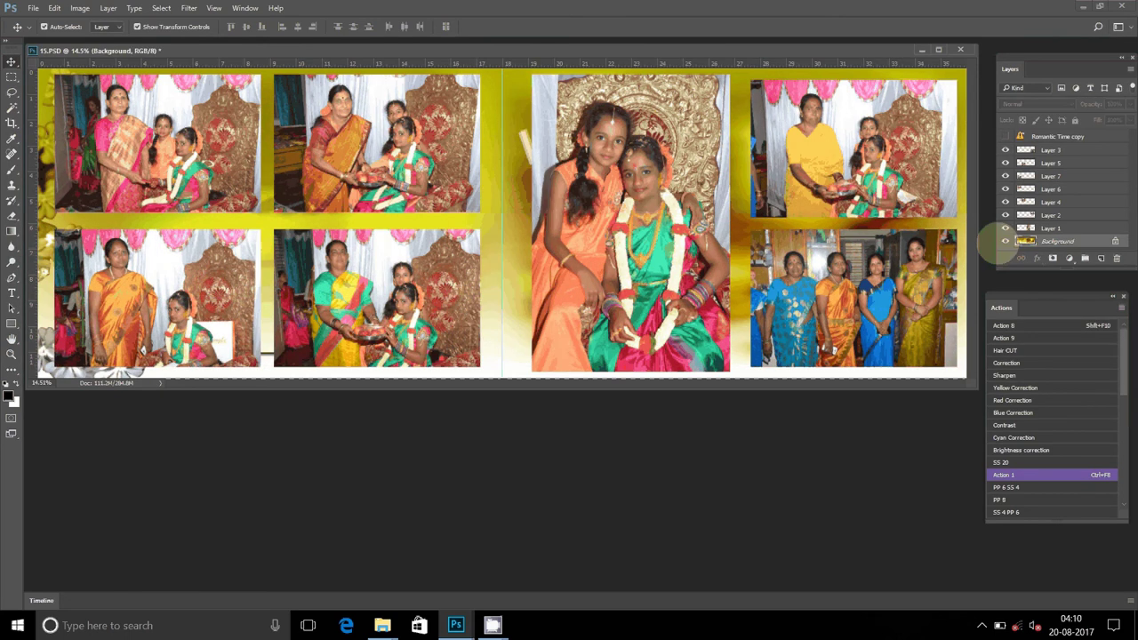
# Hide the yellow Background, select the central photo's layer, and merge visible layers into Layer 1
pyautogui.click(1005, 240)
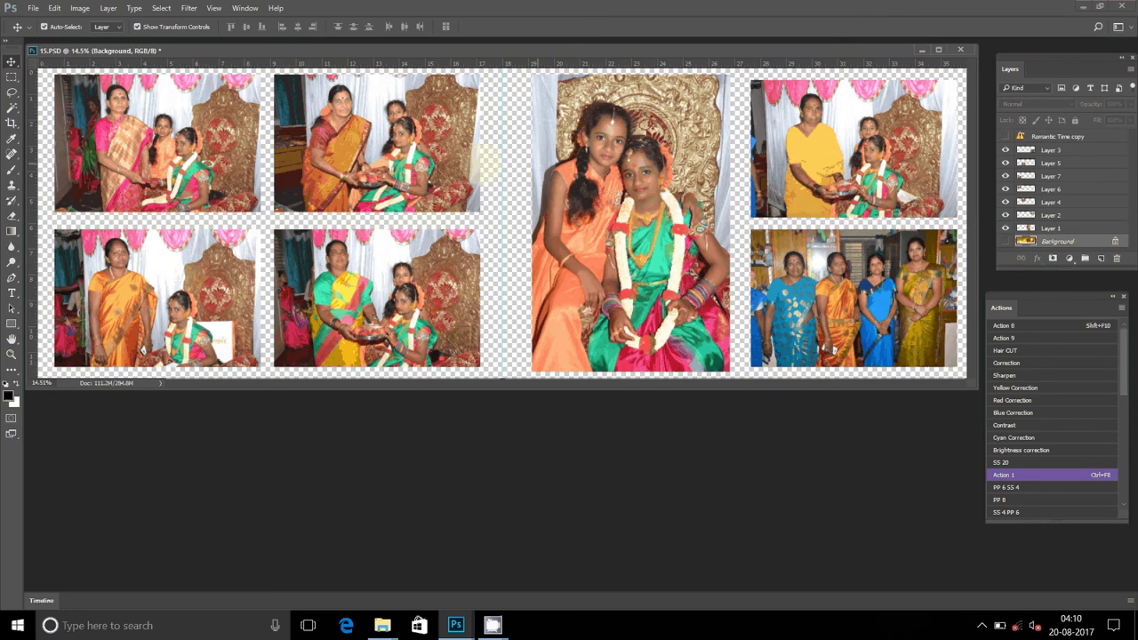
pyautogui.click(562, 219)
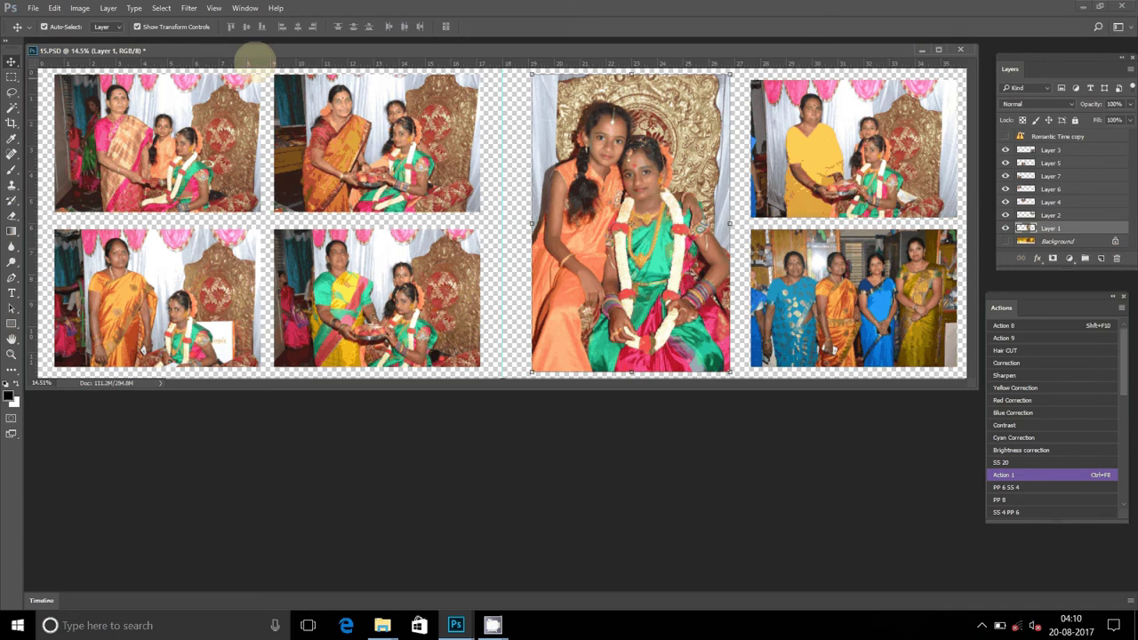
pyautogui.hotkey('alt', 'i')
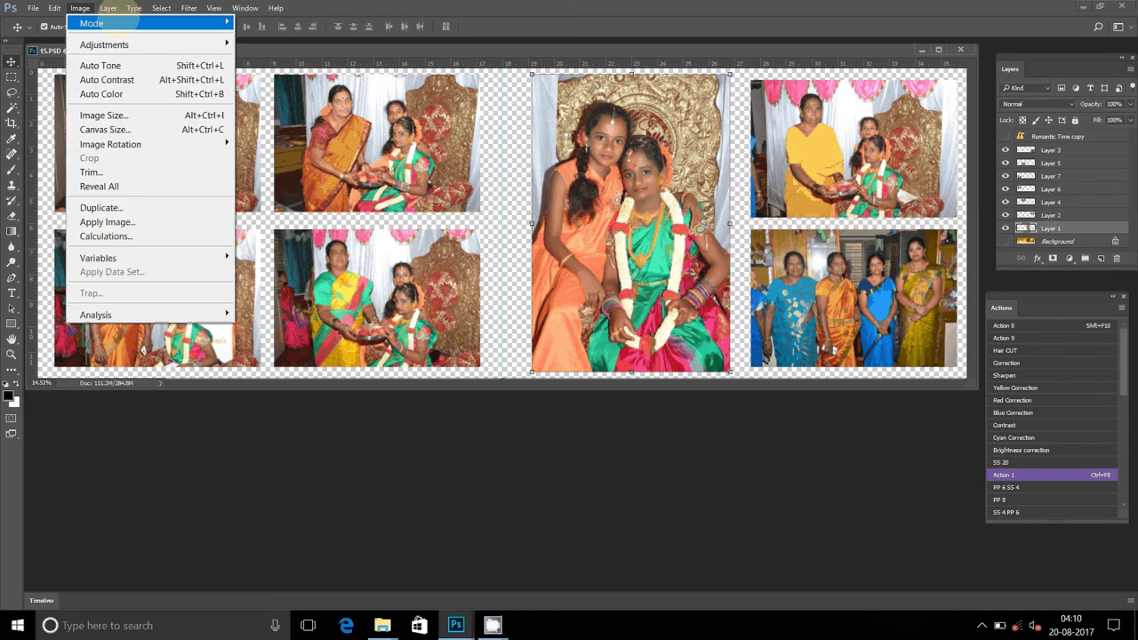
pyautogui.moveTo(108, 8)
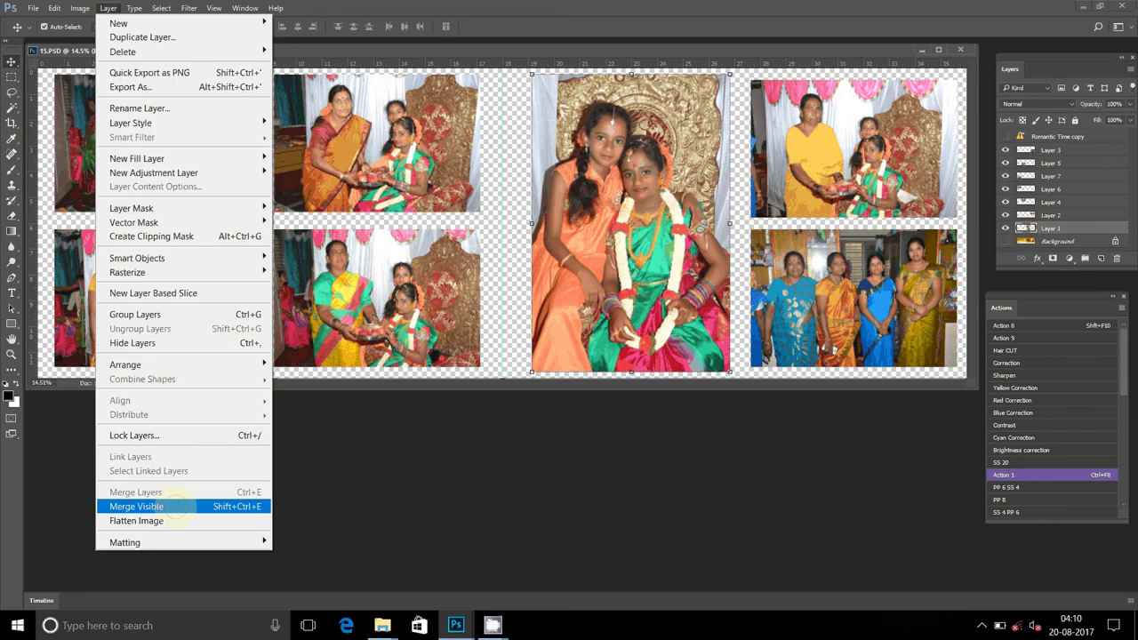
pyautogui.click(175, 507)
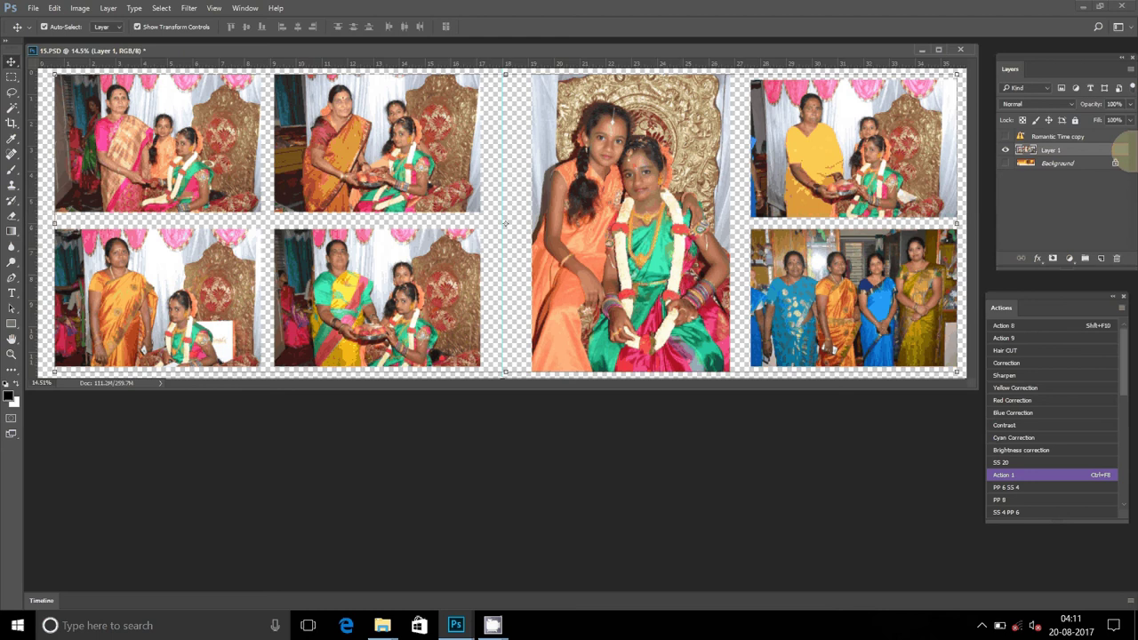
# Add a Red, Blue, White gradient Stroke to the merged photo layer and unhide the Background
pyautogui.click(1036, 257)
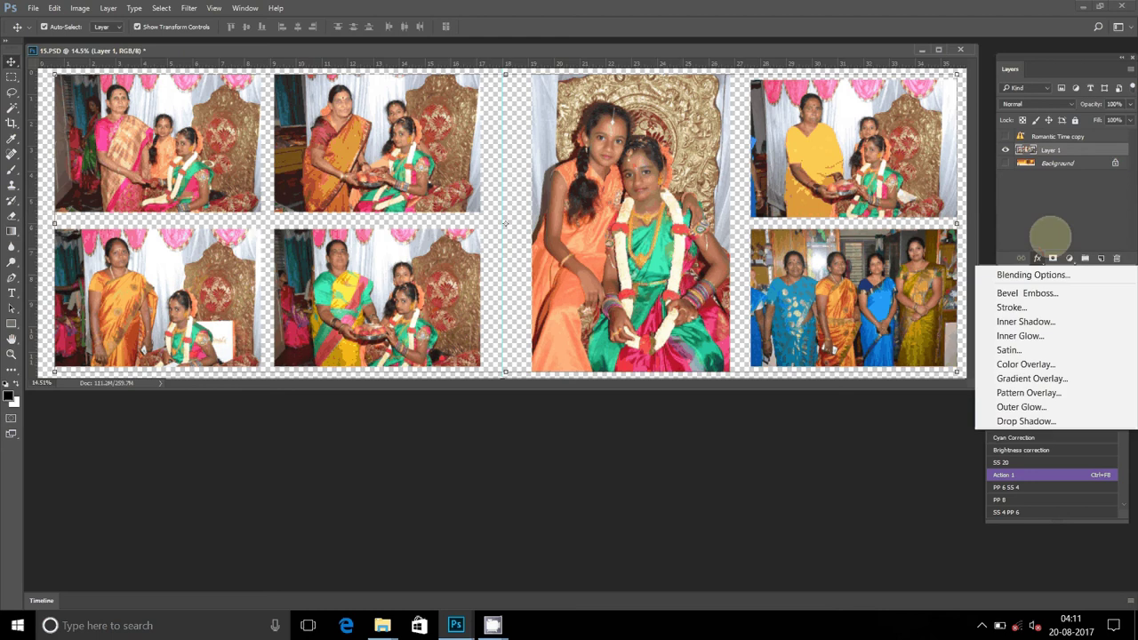
pyautogui.click(1013, 307)
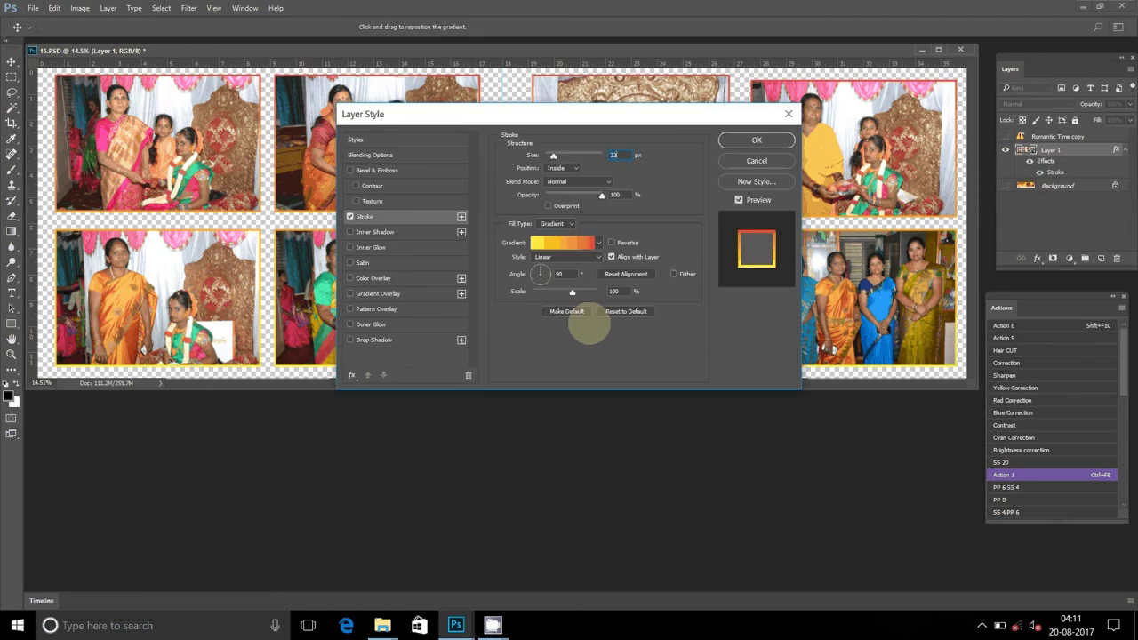
pyautogui.click(575, 241)
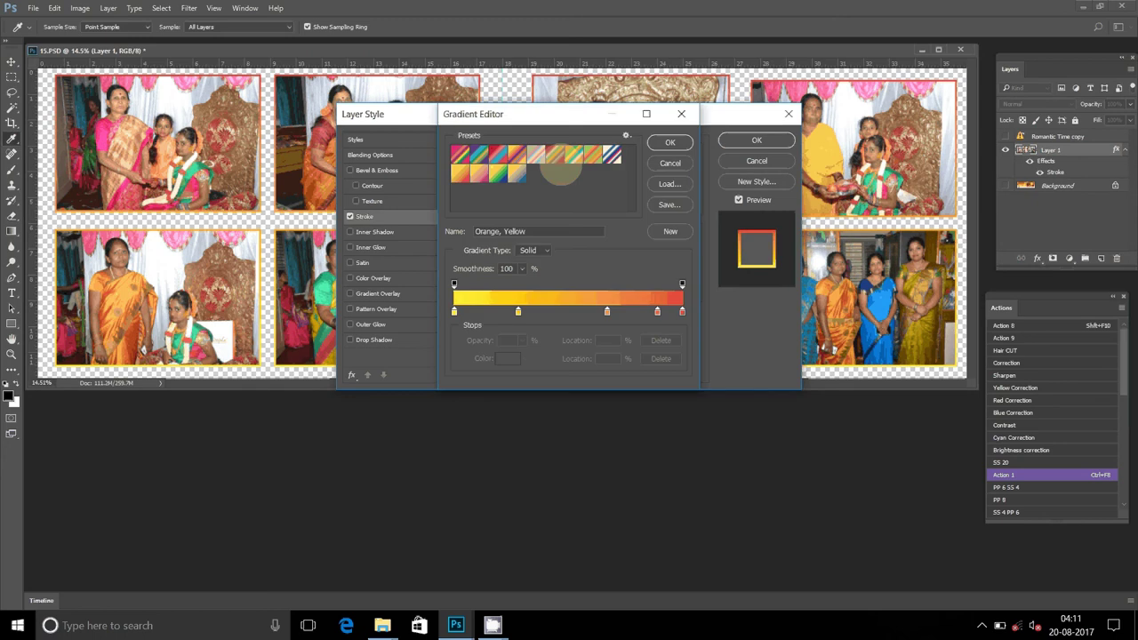
pyautogui.click(612, 156)
pyautogui.click(673, 143)
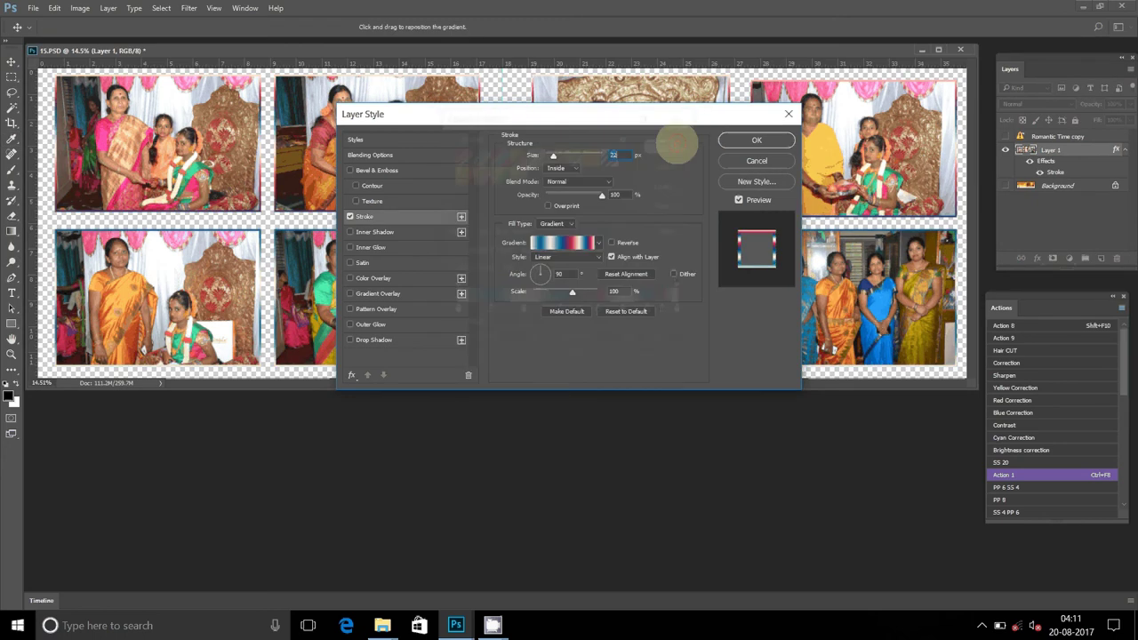
pyautogui.click(770, 142)
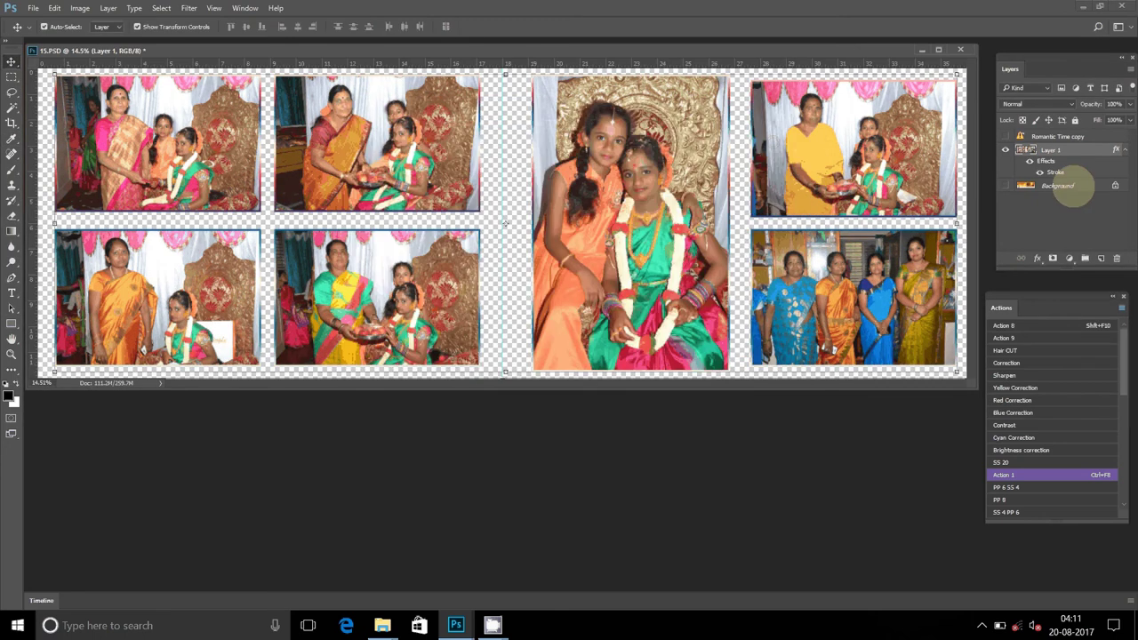
pyautogui.click(1006, 185)
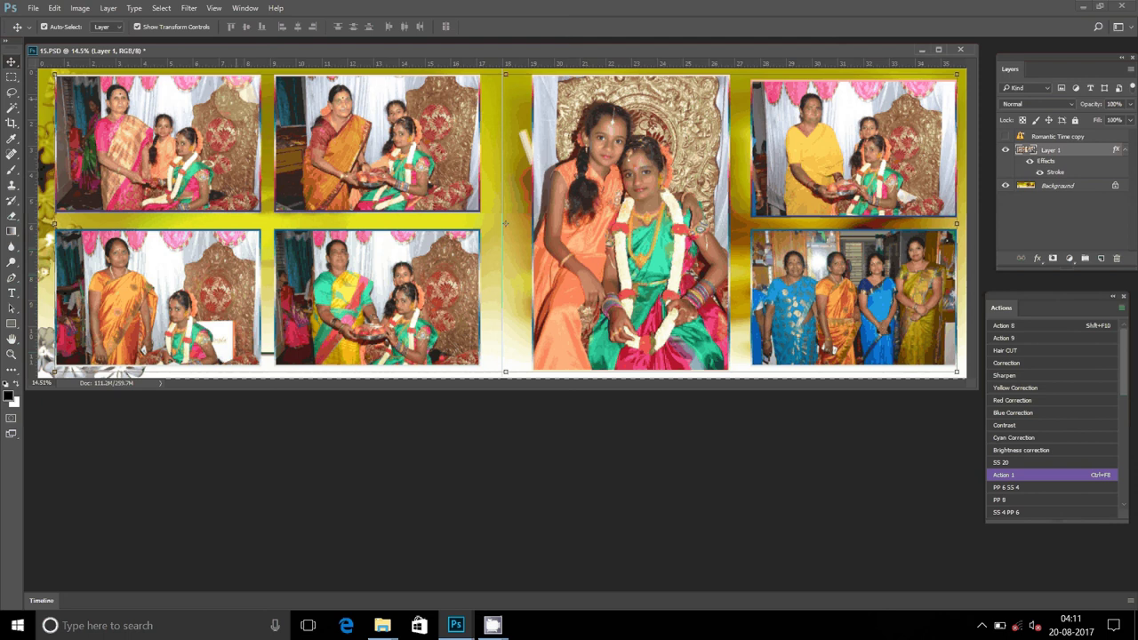
# Flatten the spread and start a Save As into the D:\A2 folder
pyautogui.hotkey('alt', 'l')
pyautogui.press('Escape')
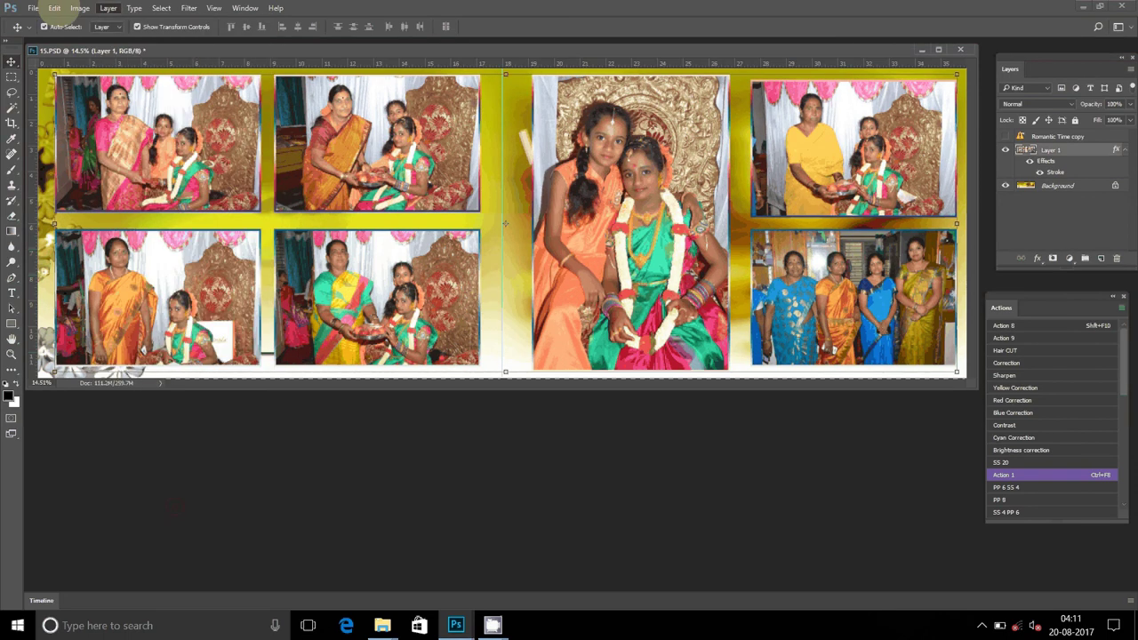
pyautogui.click(32, 8)
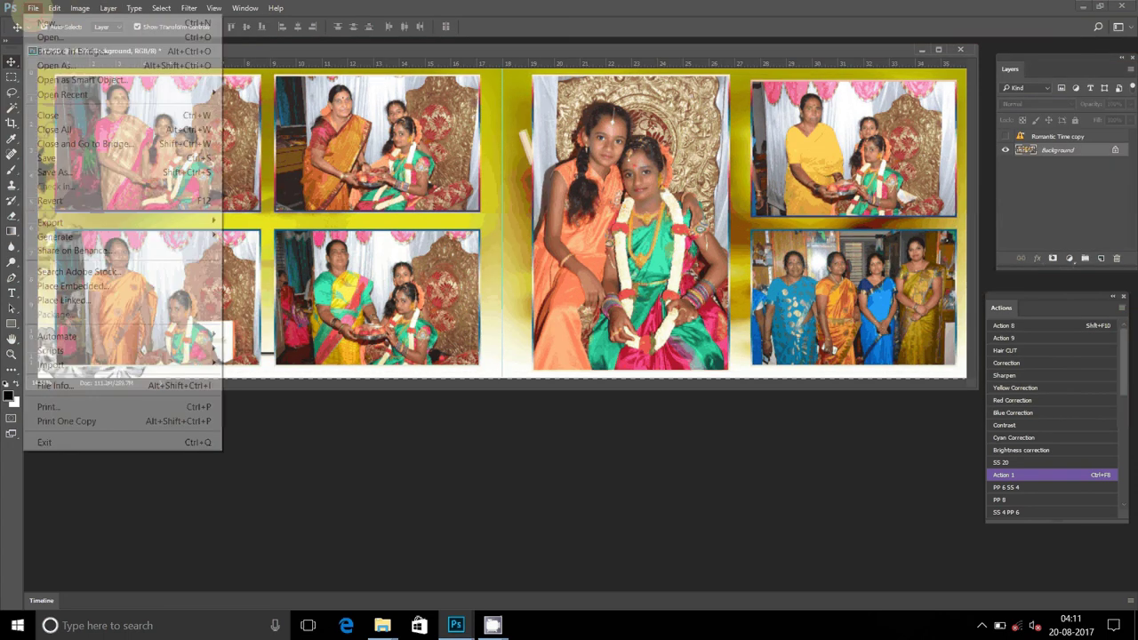
pyautogui.hotkey('ctrl', 'shift', 's')
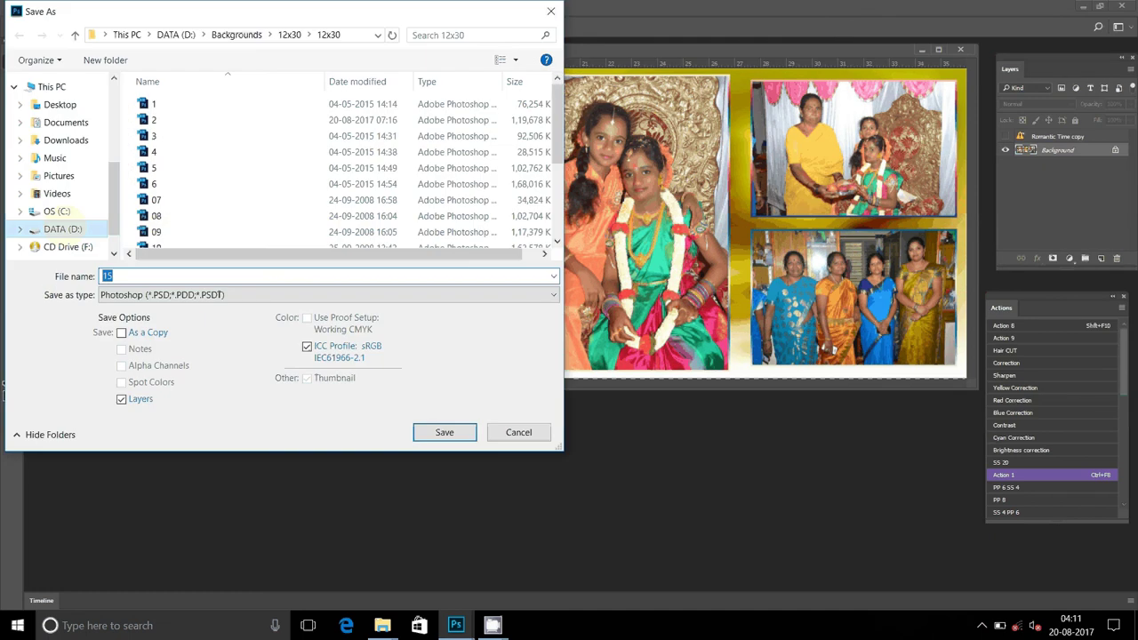
pyautogui.click(62, 228)
pyautogui.doubleClick(156, 161)
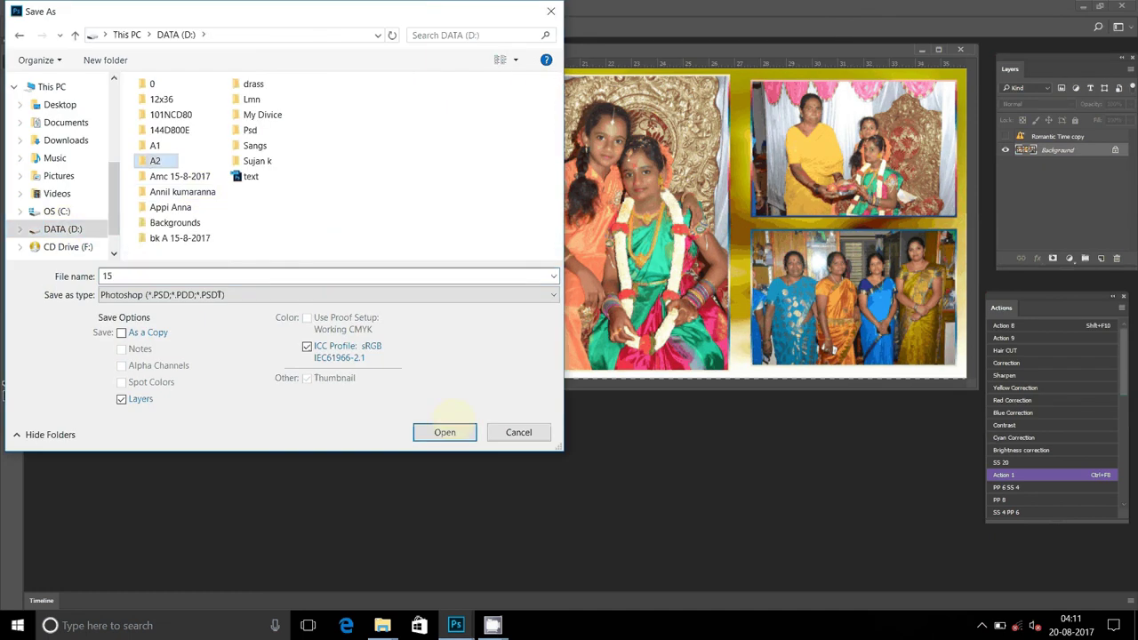
# Save it as JPEG named 17 at maximum quality 10
pyautogui.click(247, 295)
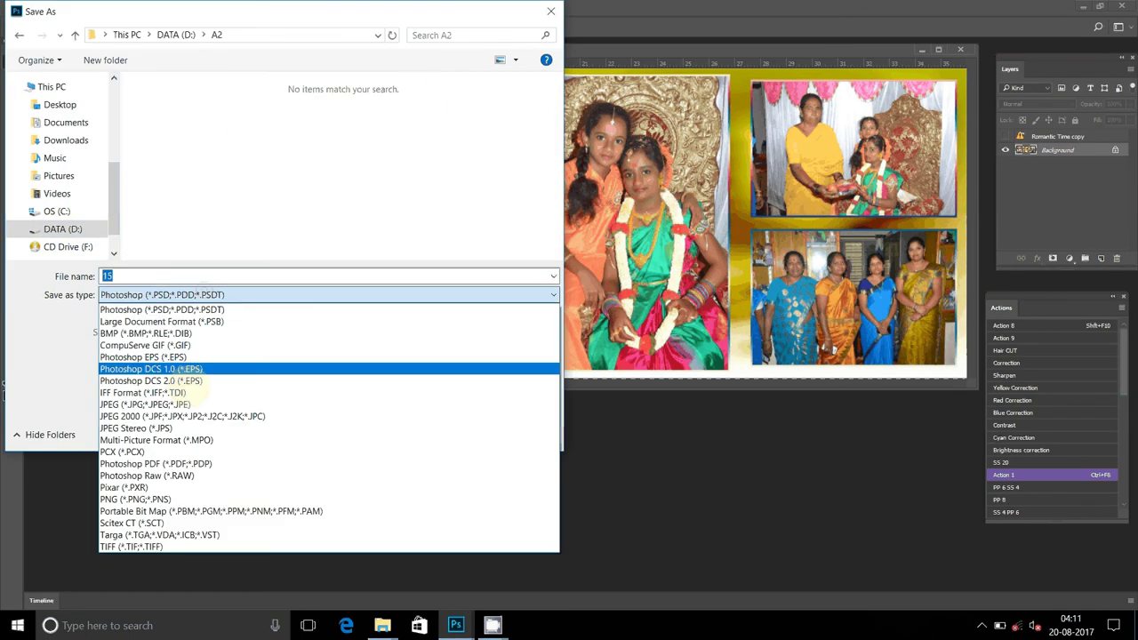
pyautogui.click(201, 403)
pyautogui.click(147, 279)
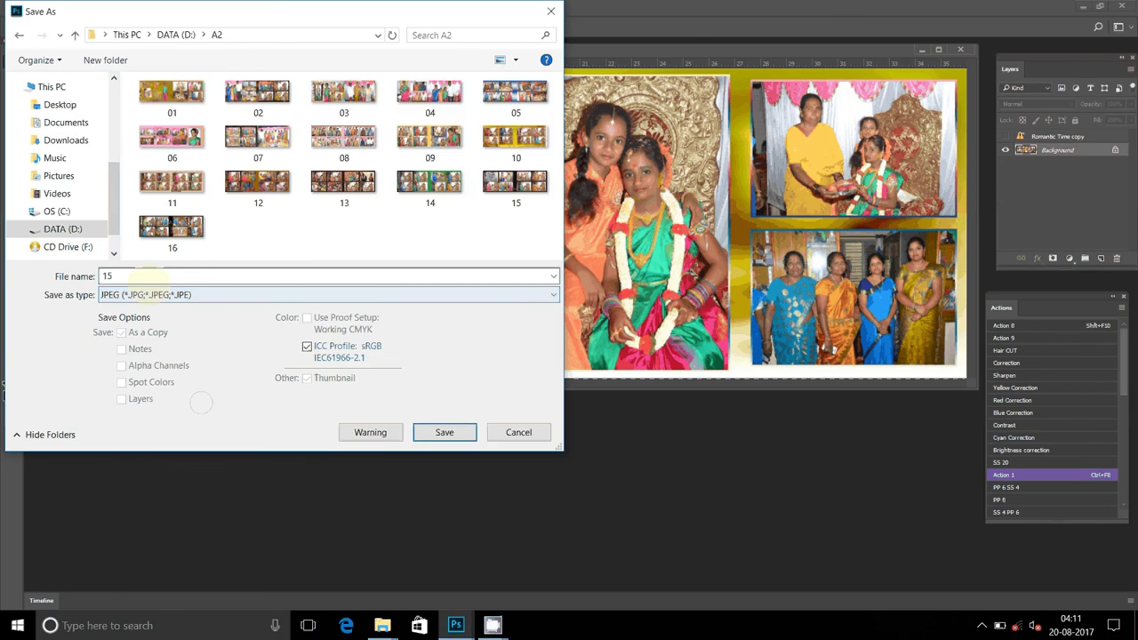
pyautogui.doubleClick(148, 278)
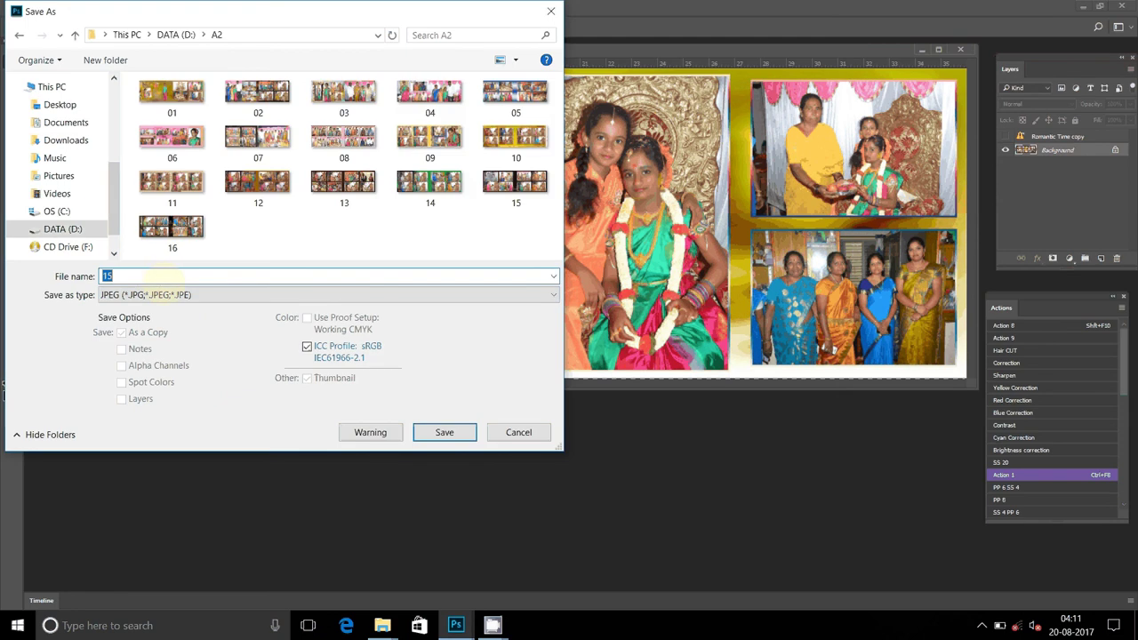
pyautogui.write('17')
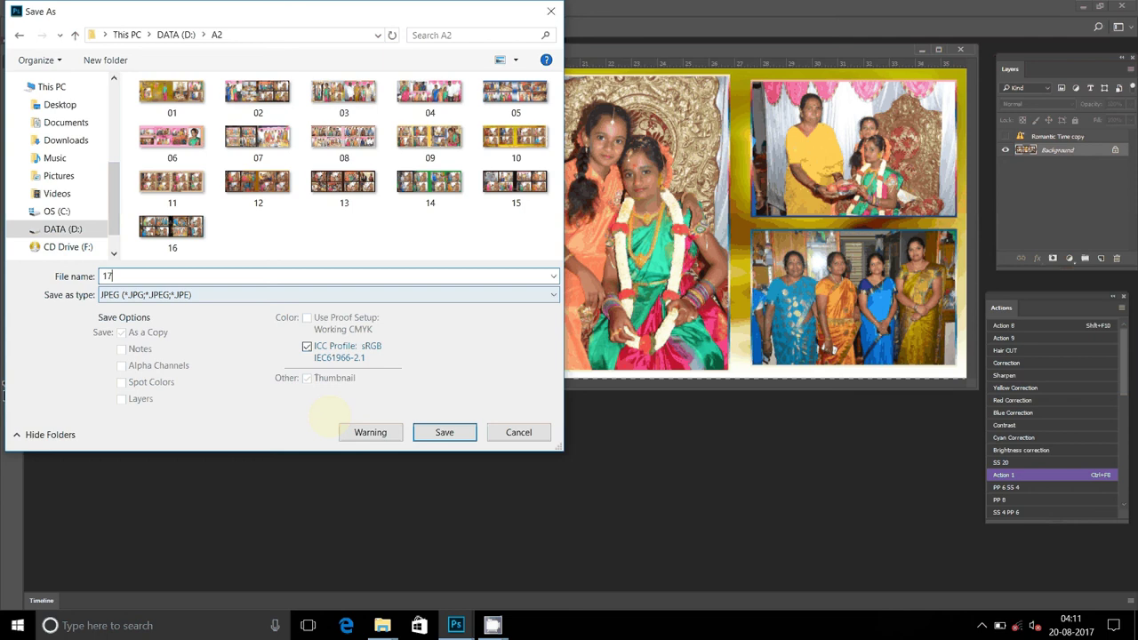
pyautogui.click(441, 431)
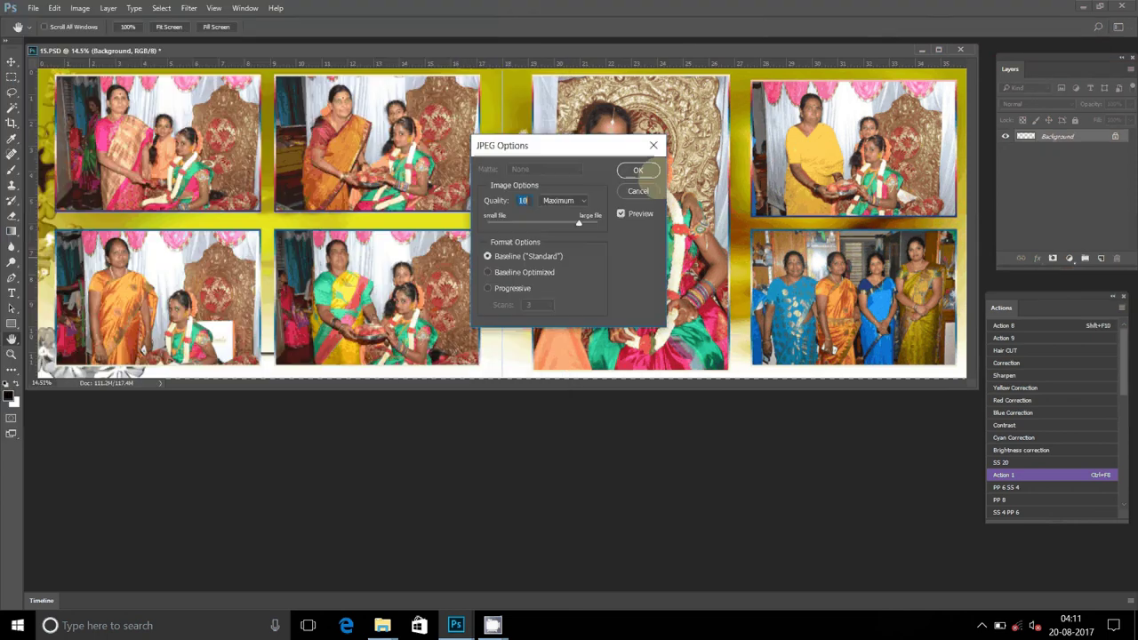
pyautogui.click(637, 171)
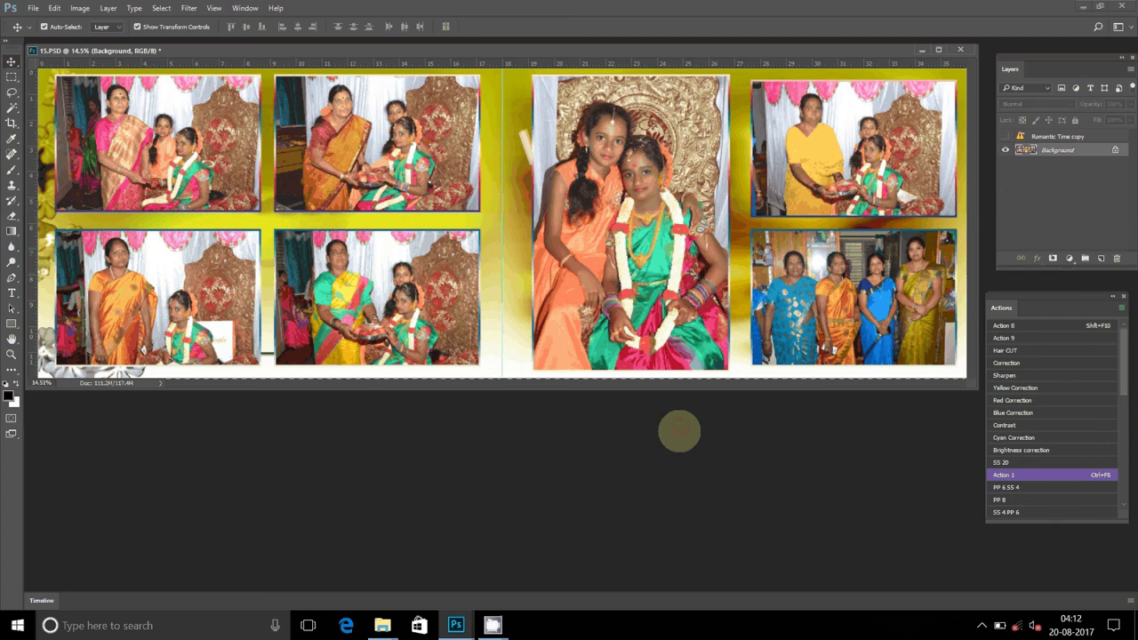
# Confirm file 17 appears in the Open dialog, then close 15.PSD without saving
pyautogui.doubleClick(673, 477)
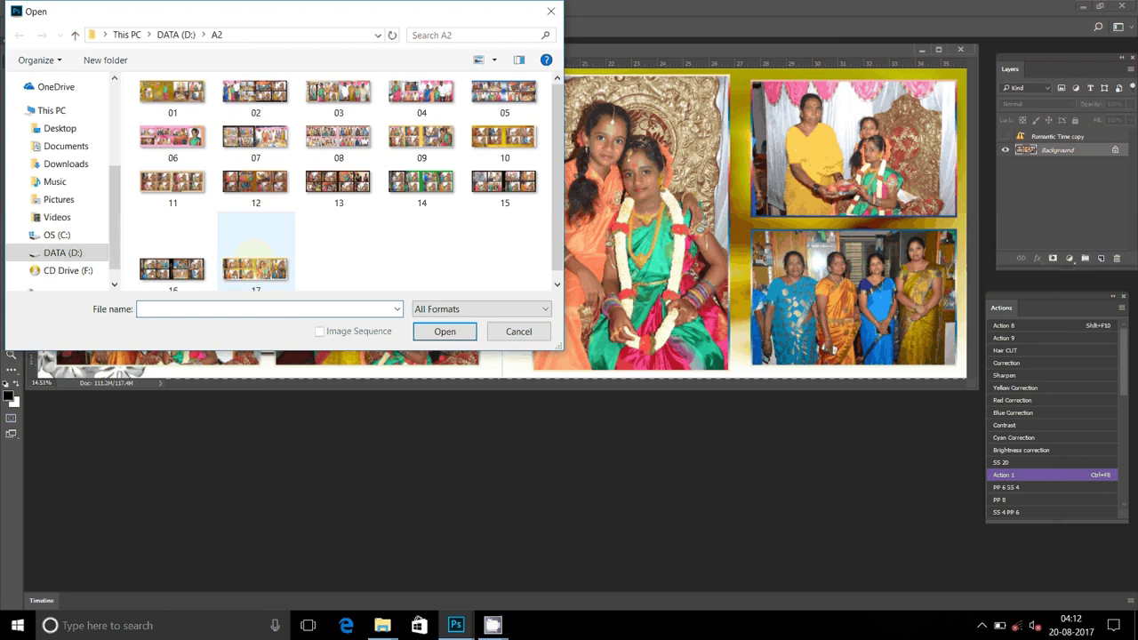
pyautogui.click(255, 258)
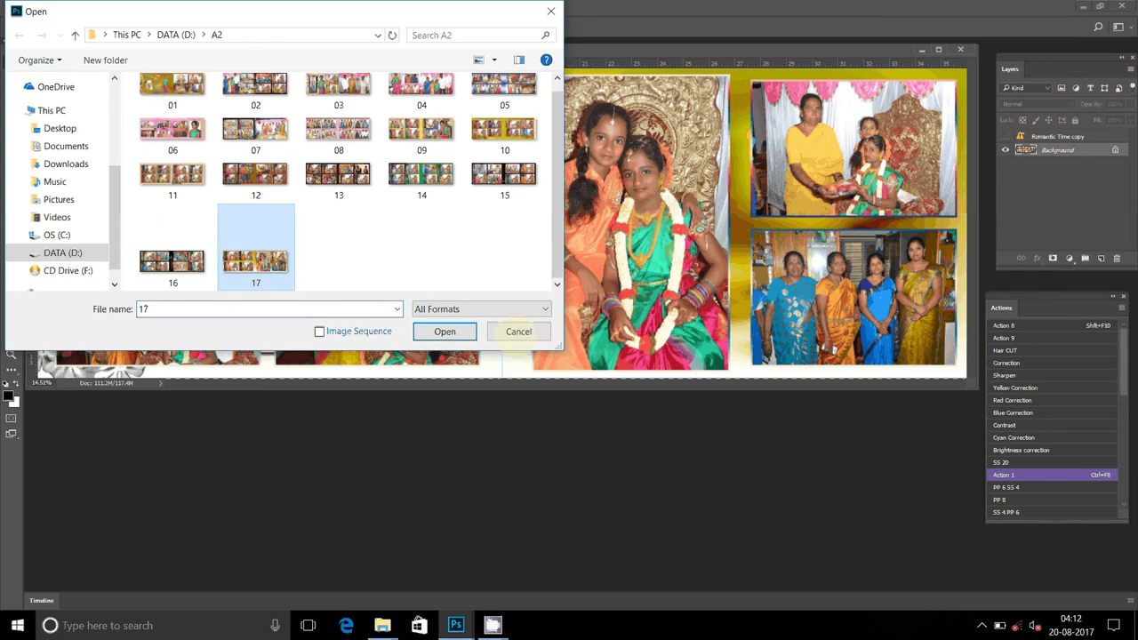
pyautogui.click(518, 332)
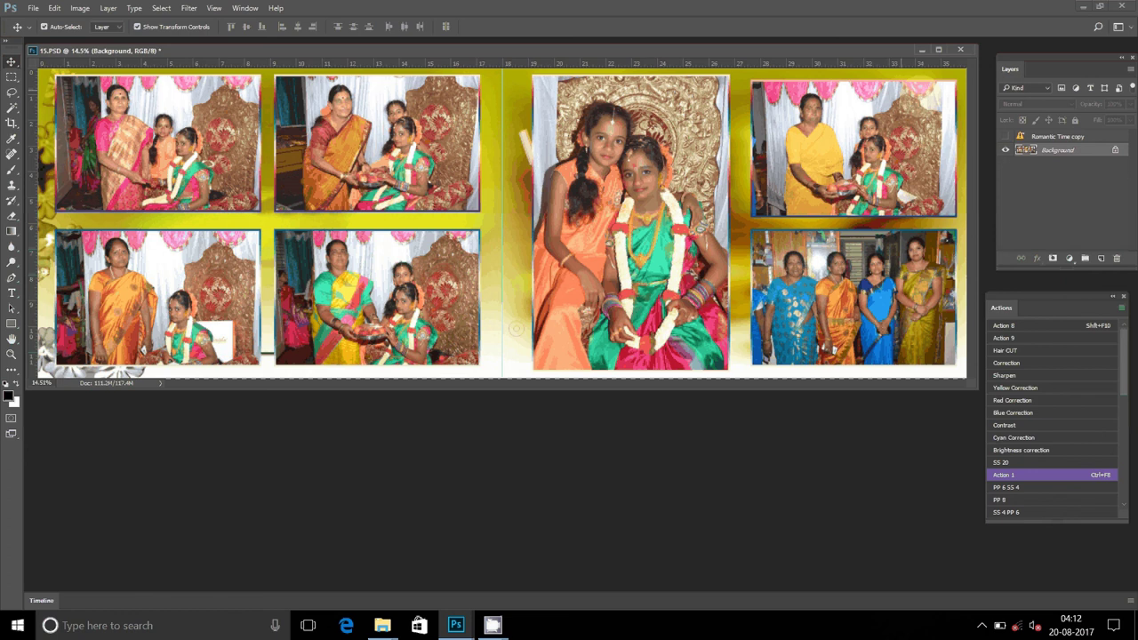
pyautogui.hotkey('ctrl', 'w')
pyautogui.press('n')
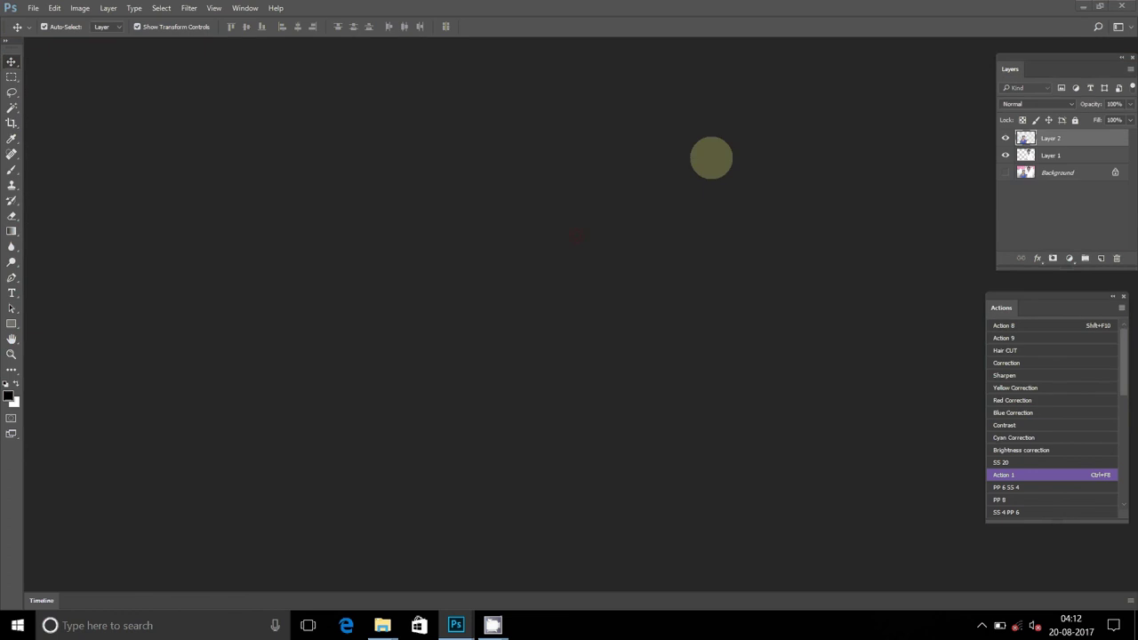